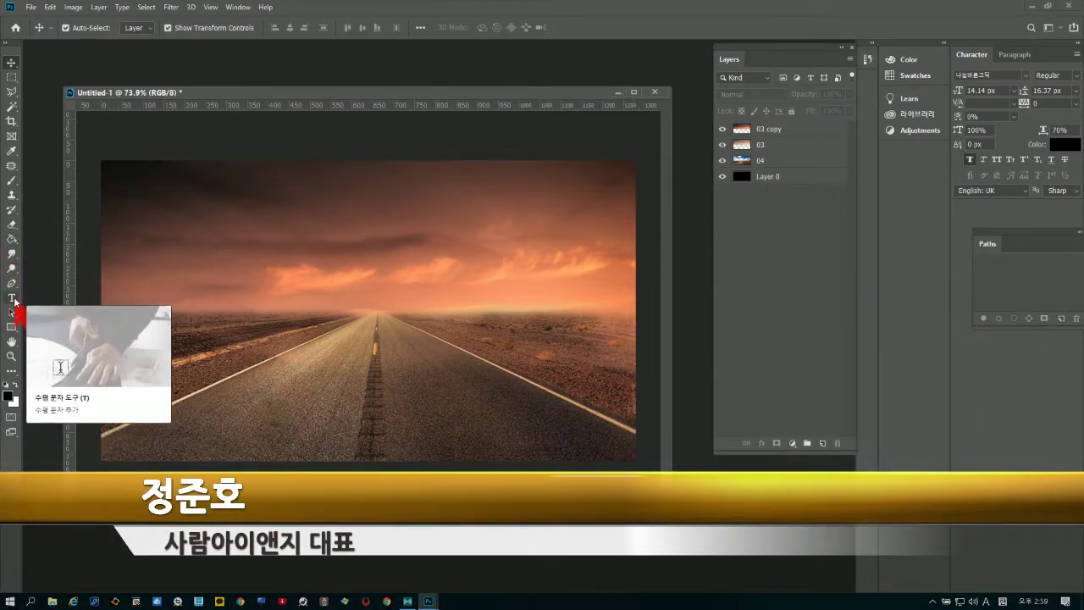
- Add a line of horizontal text in the sky and enlarge its font size to about 117 px
left_click(13, 298)
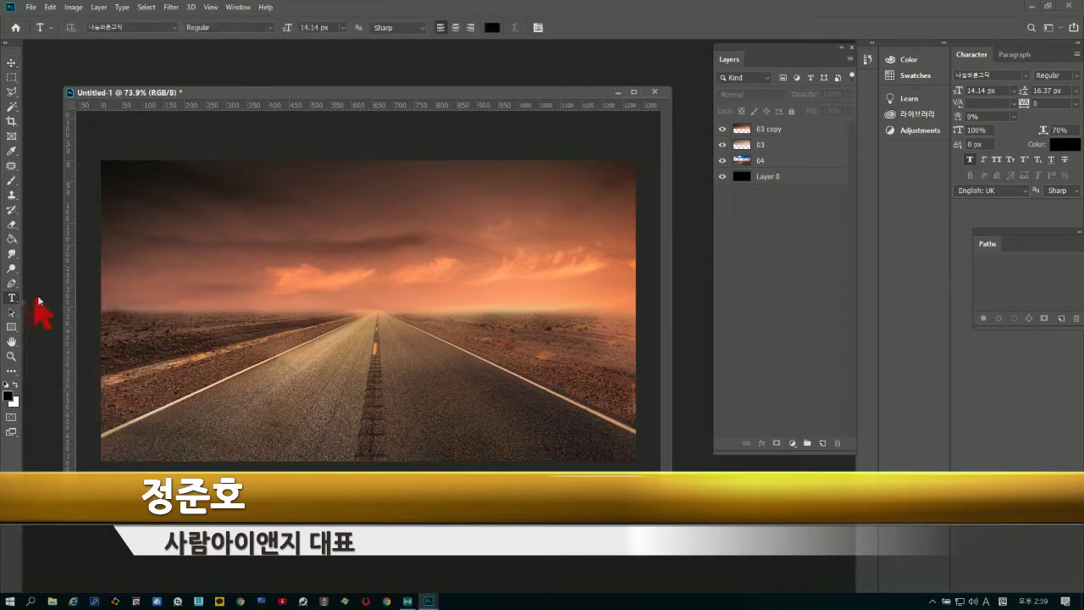
left_click(182, 250)
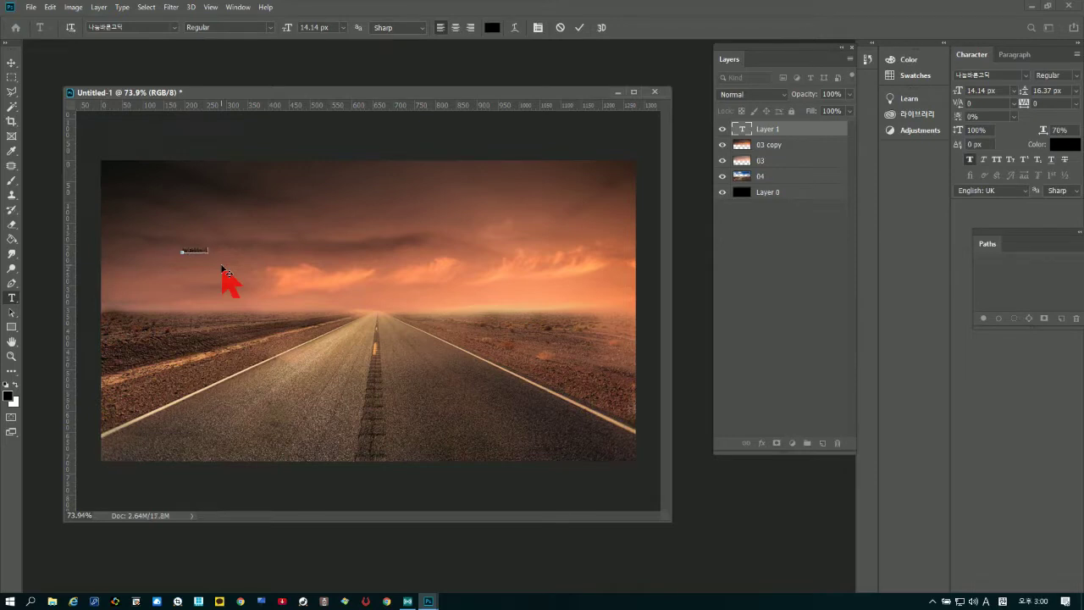
left_click_drag(218, 248, 182, 251)
left_click_drag(287, 28, 350, 28)
left_click(243, 250)
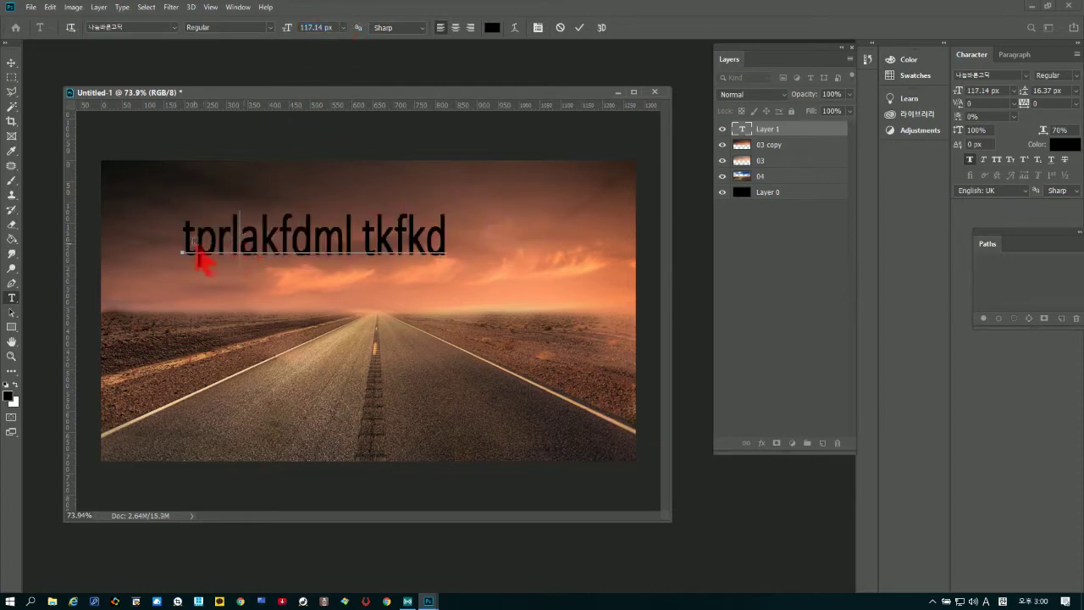
- Replace the whole text line with the Korean title "세기말의 사랑" and commit it
left_click_drag(194, 249, 490, 227)
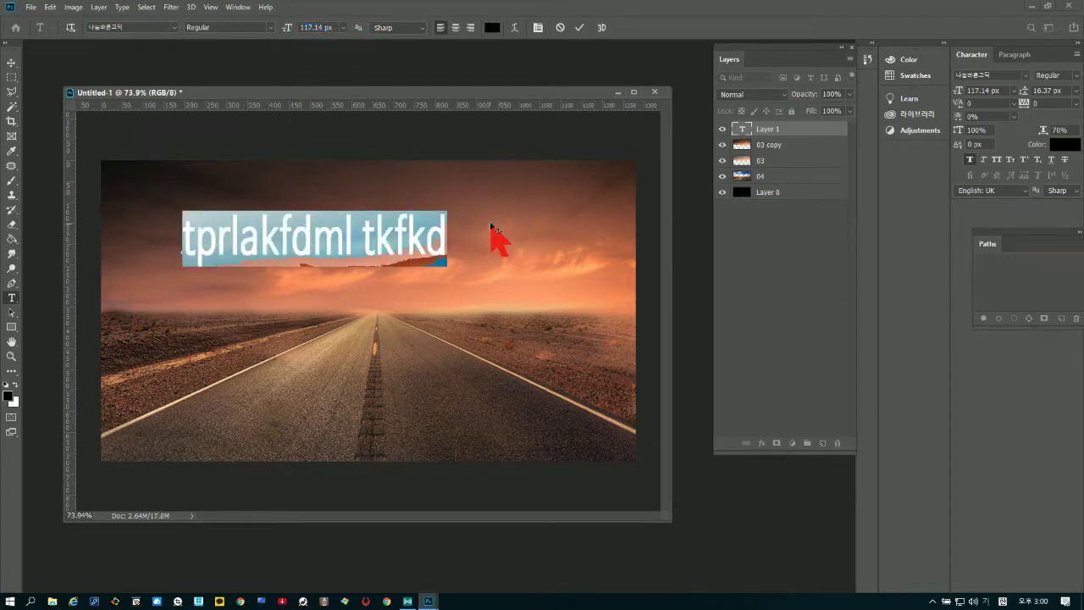
type("세기말의")
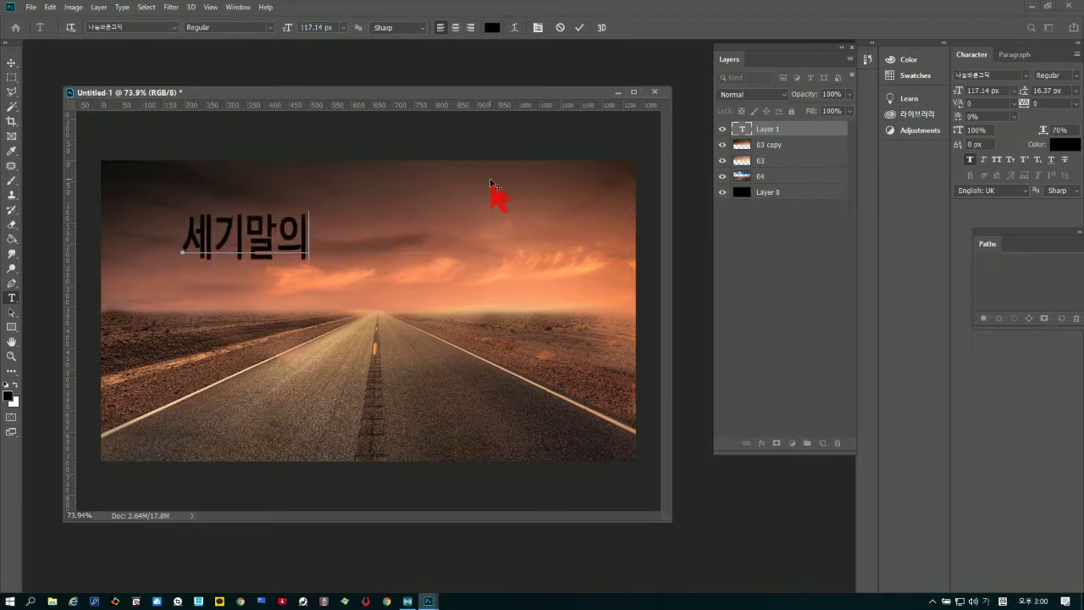
type(" 살랑")
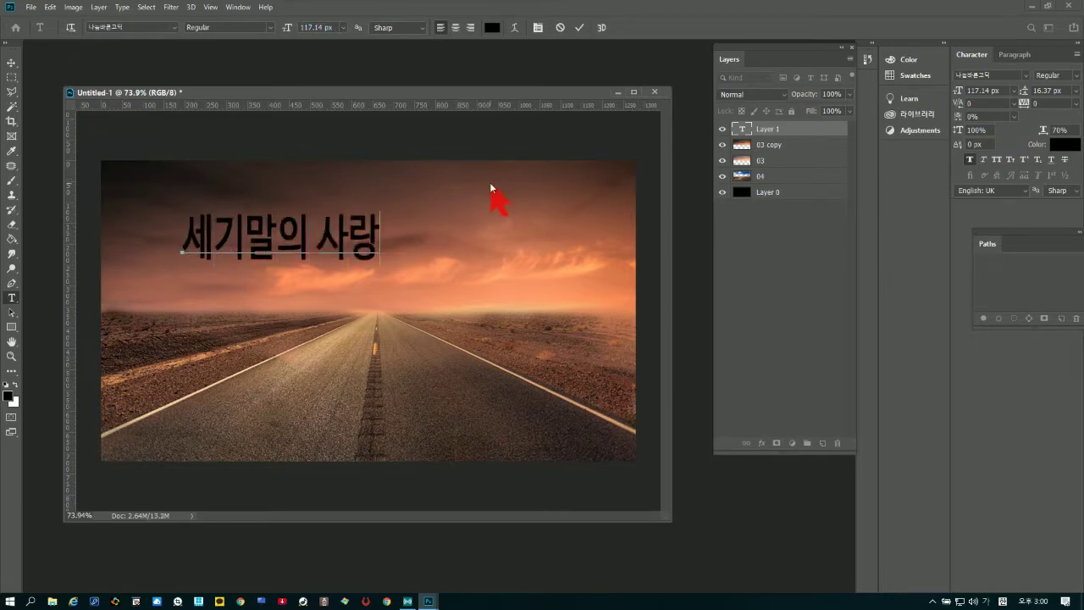
left_click(12, 62)
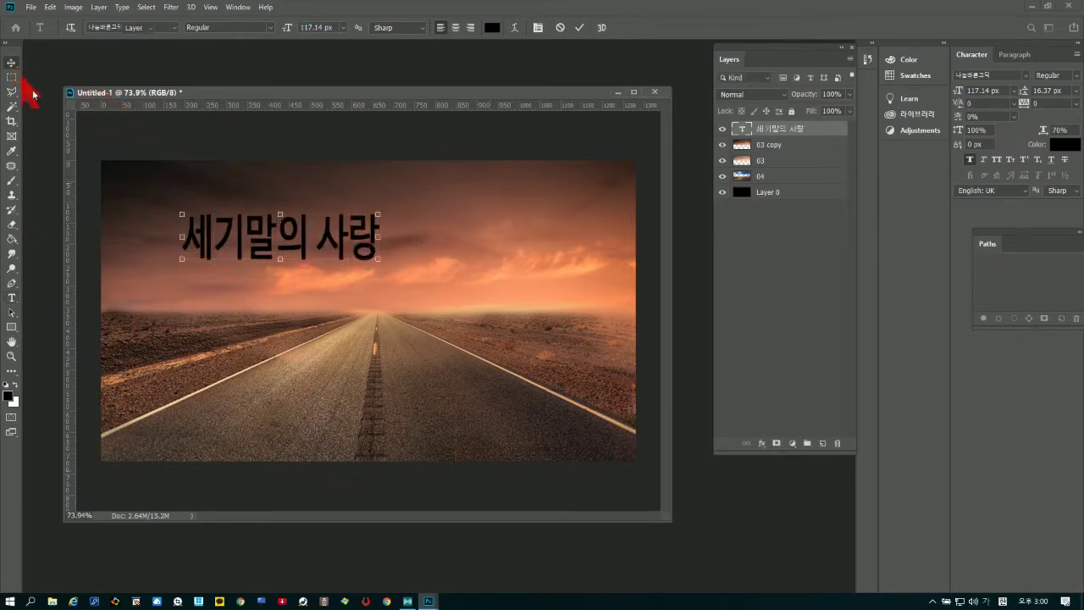
- Shift the title slightly down and scale it down to a font size of about 115 px with Free Transform
left_click_drag(234, 237, 234, 243)
key("ctrl+t")
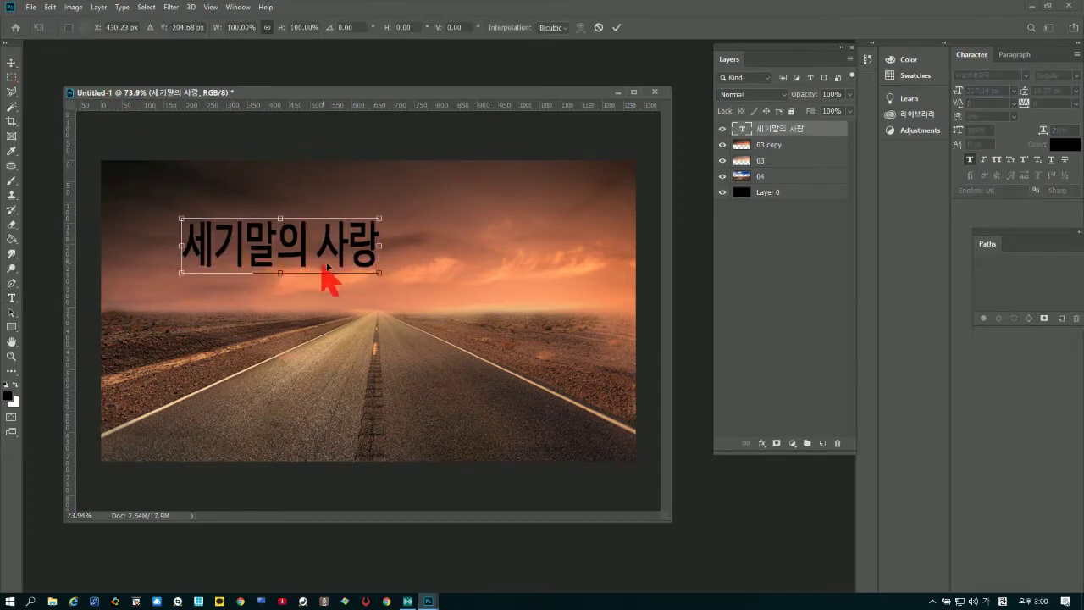
left_click_drag(380, 275, 357, 288)
key("Return")
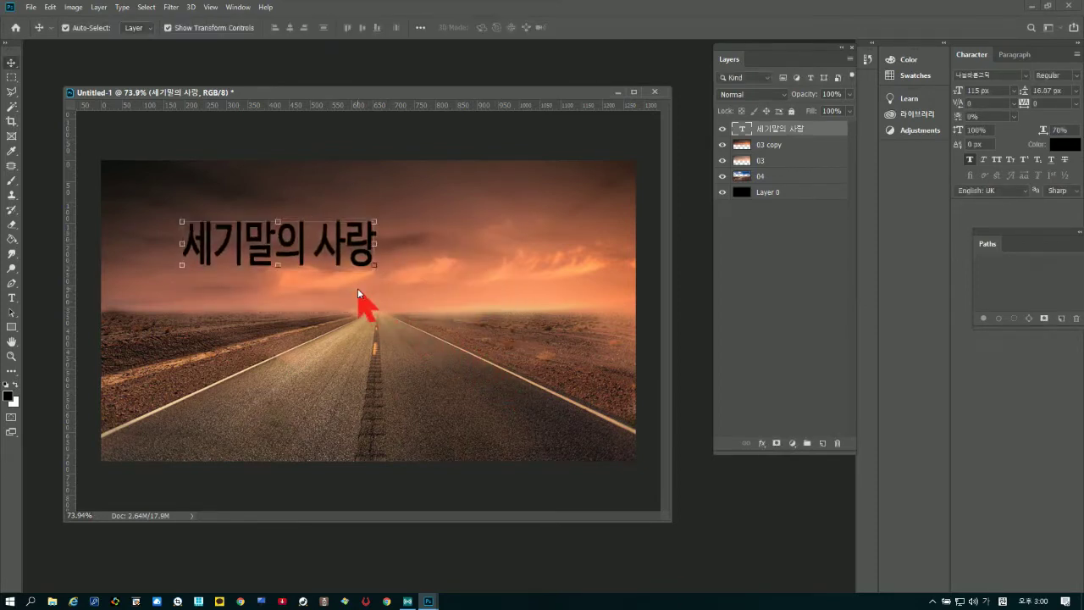
- Set the font size of the whole title to 162 px and move the title toward the image's upper-left area
double_click(234, 247)
left_click(184, 241)
left_click_drag(184, 247, 484, 266)
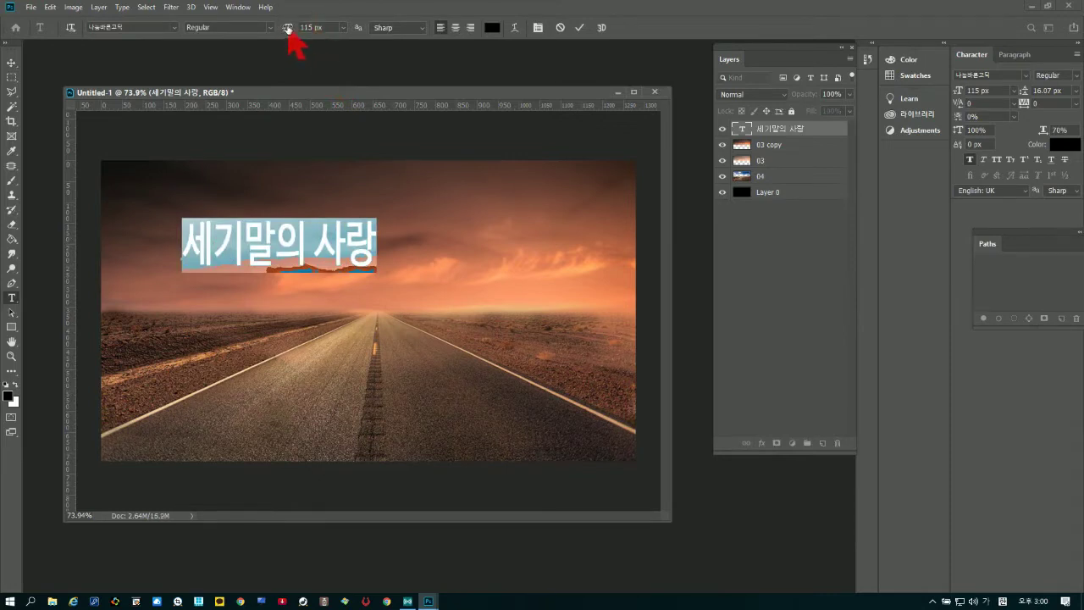
left_click_drag(289, 29, 313, 38)
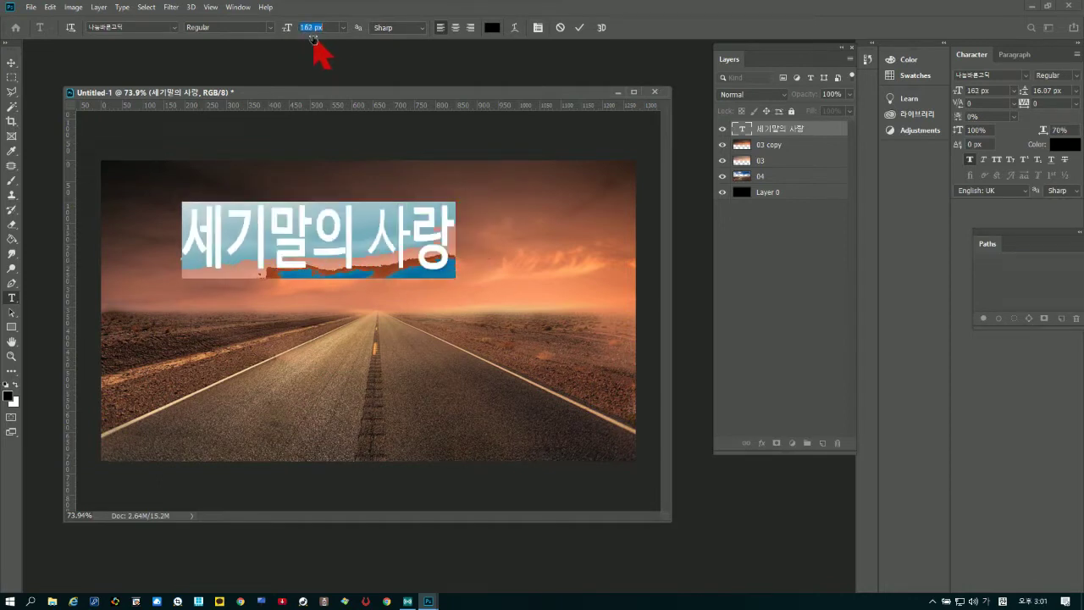
left_click(11, 62)
left_click_drag(285, 242, 238, 226)
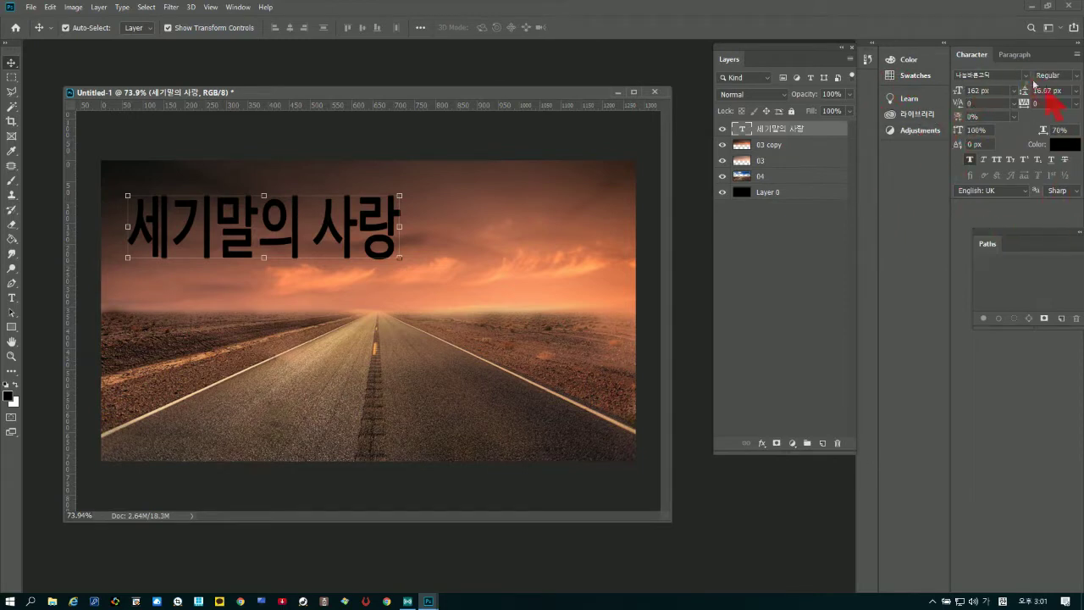
- Reset the workspace to the default Essentials layout
left_click(238, 7)
mouse_move(258, 32)
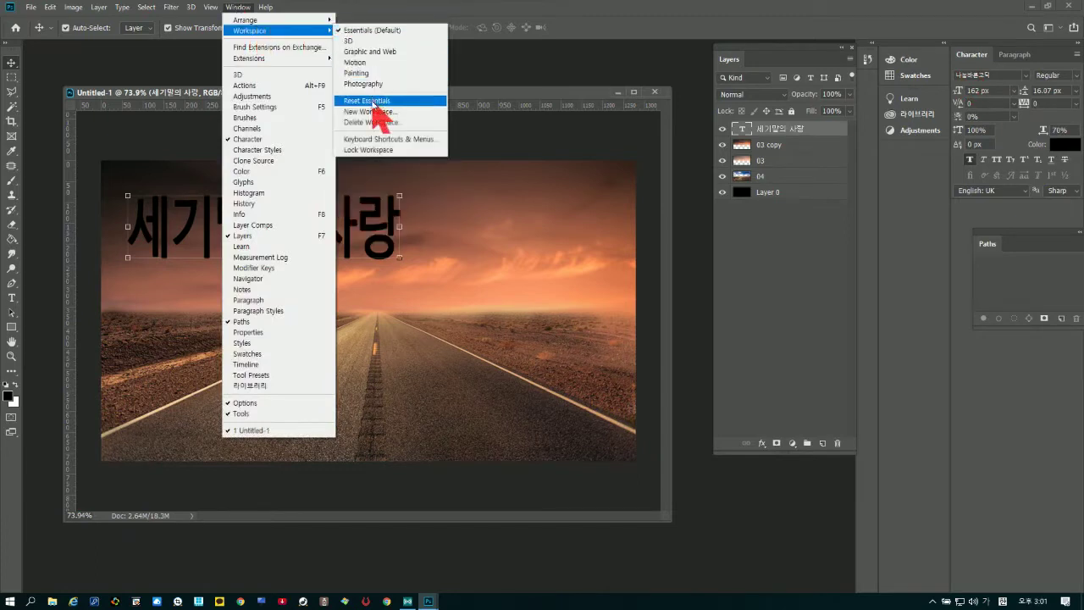
left_click(372, 102)
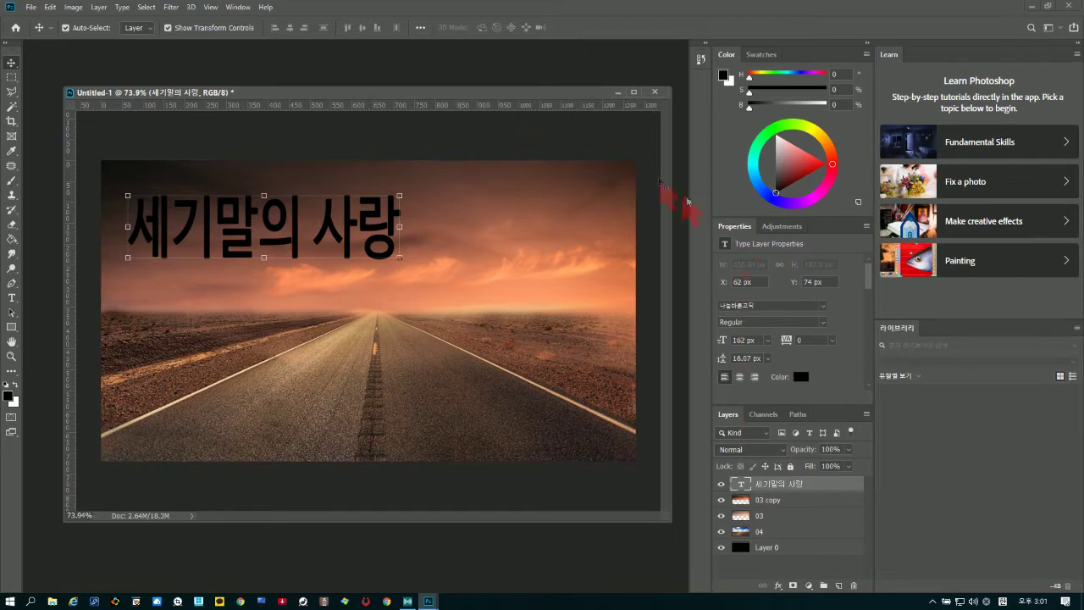
- Show the Character settings and collapse the Color, Properties and Layers group to icons
left_click(238, 8)
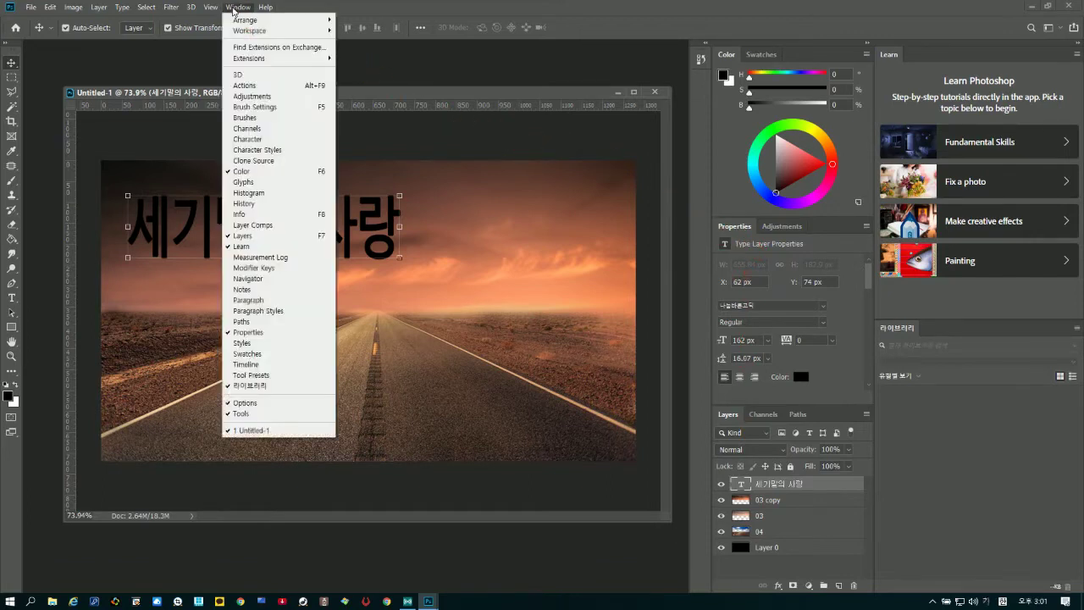
left_click(254, 141)
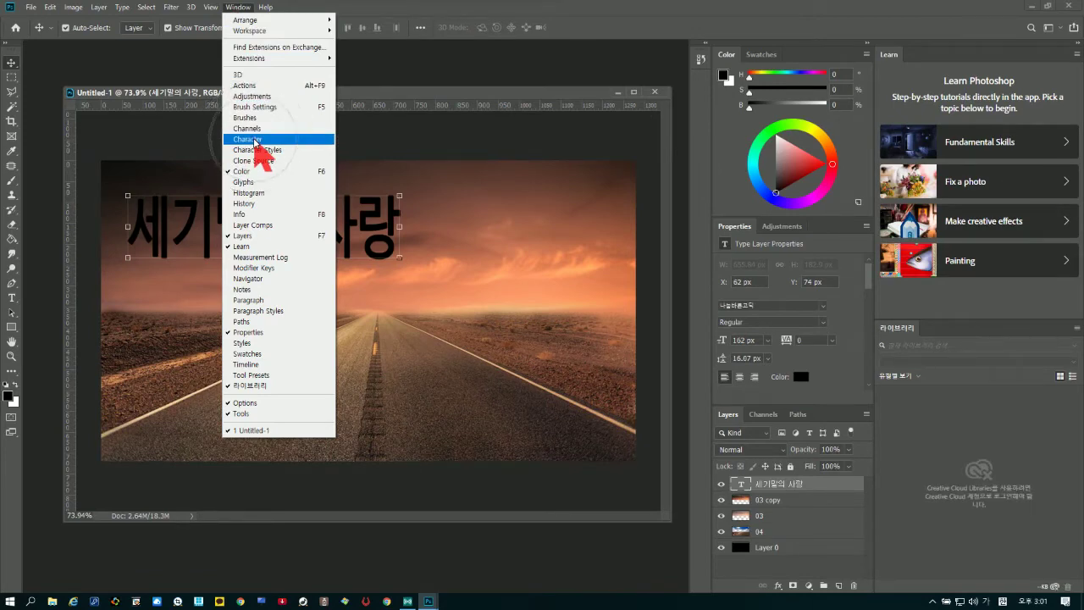
left_click(254, 140)
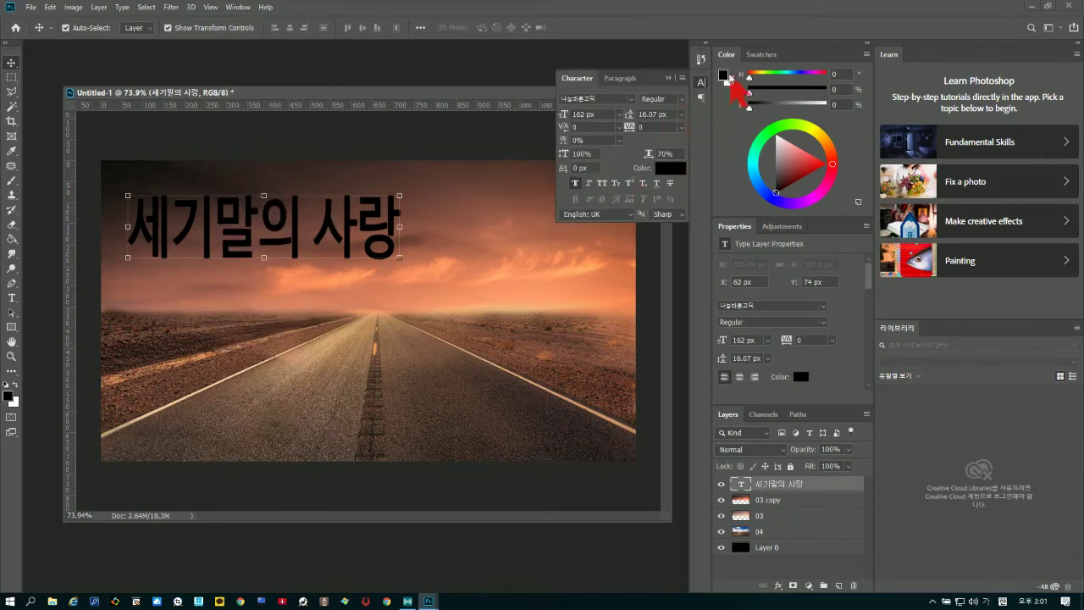
left_click(868, 45)
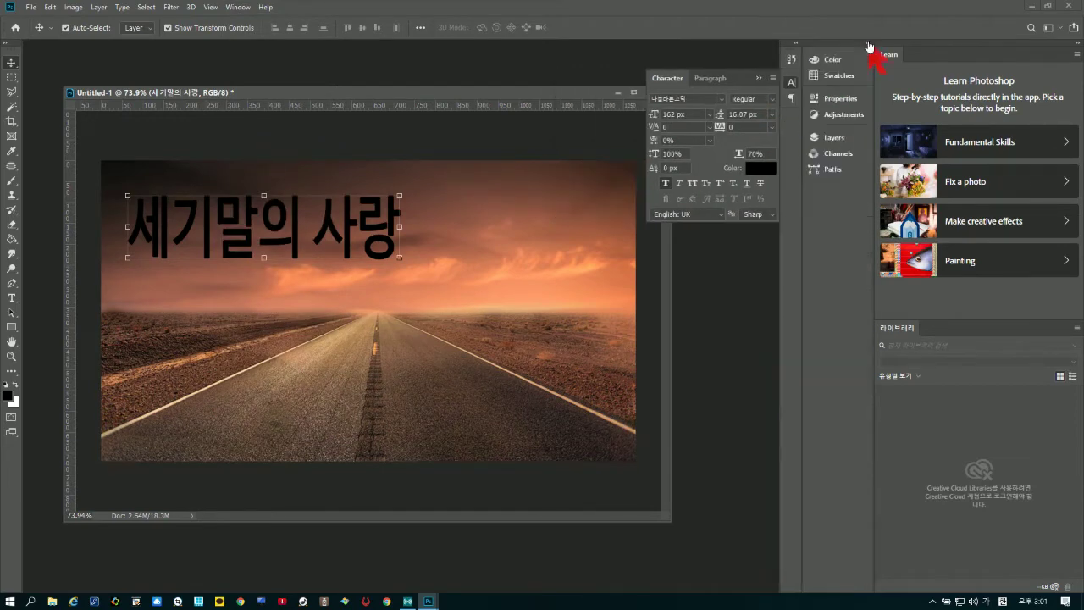
left_click(792, 83)
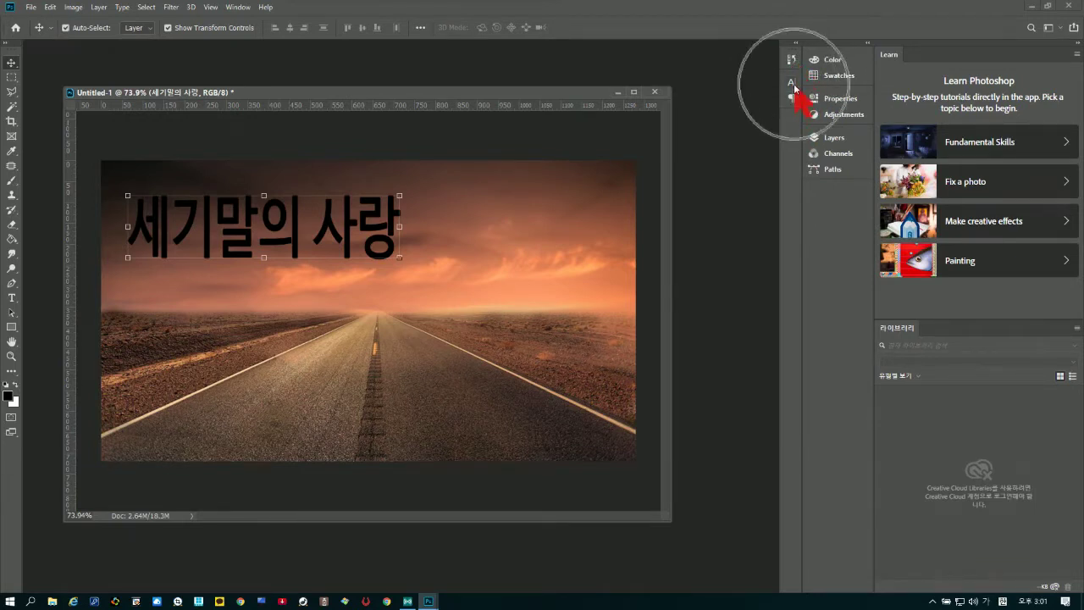
left_click(236, 7)
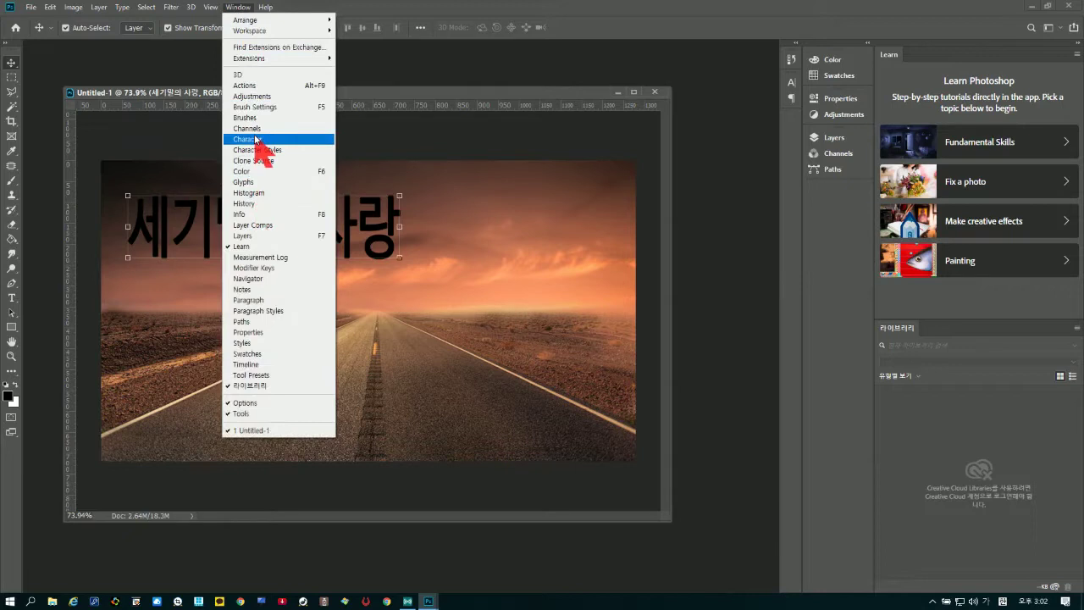
left_click(760, 121)
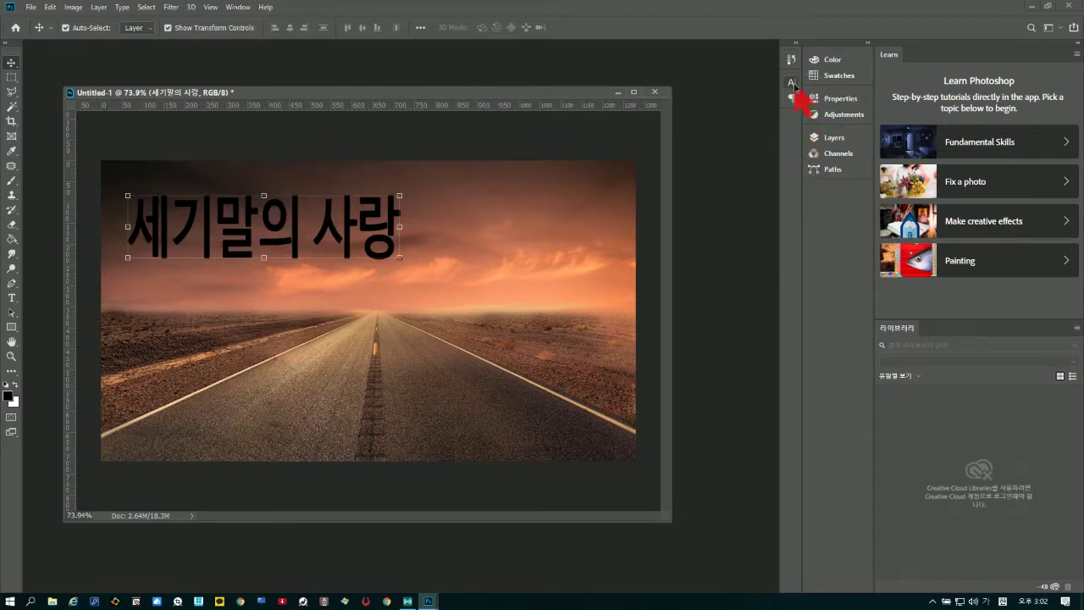
- Reopen the Character settings, change the title's font to Tmon몬소리 and turn off its faux bold
left_click(793, 84)
left_click(721, 100)
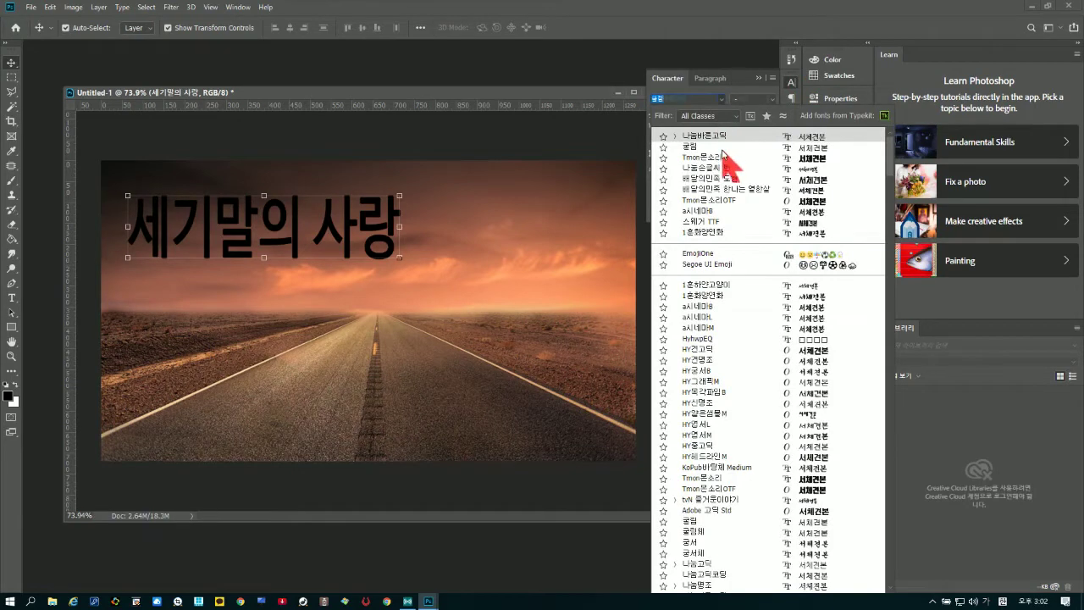
left_click(712, 157)
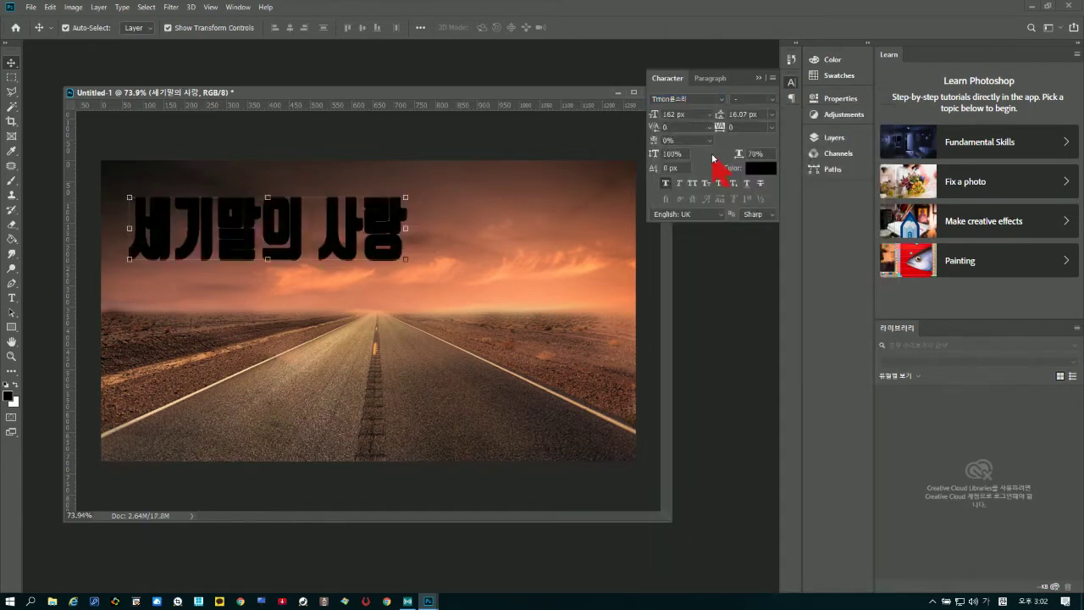
left_click(666, 185)
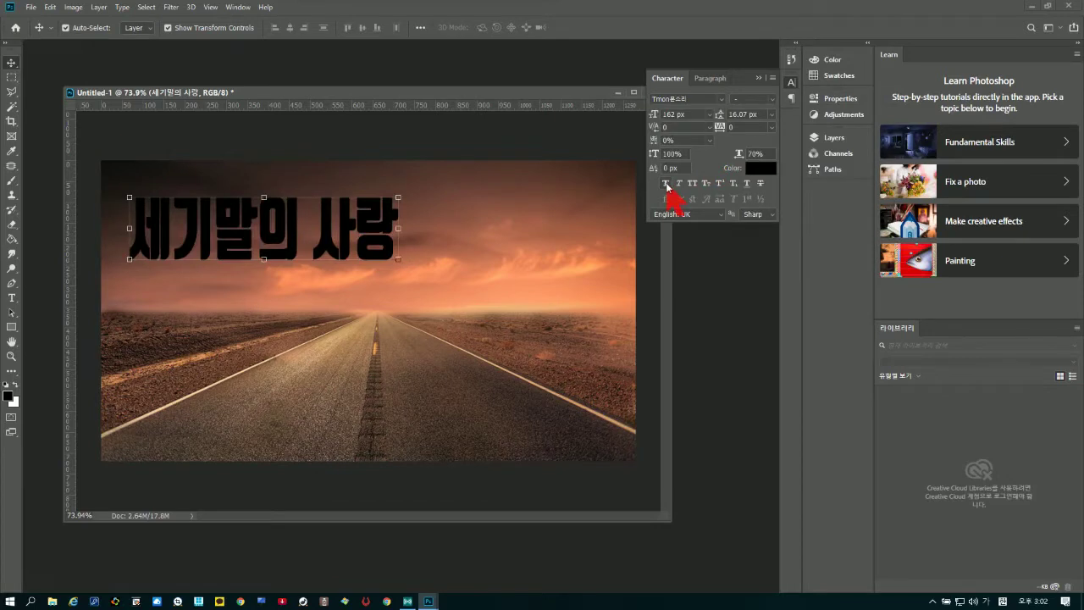
- Set the title's text color to bright yellow, fff000
left_click(748, 173)
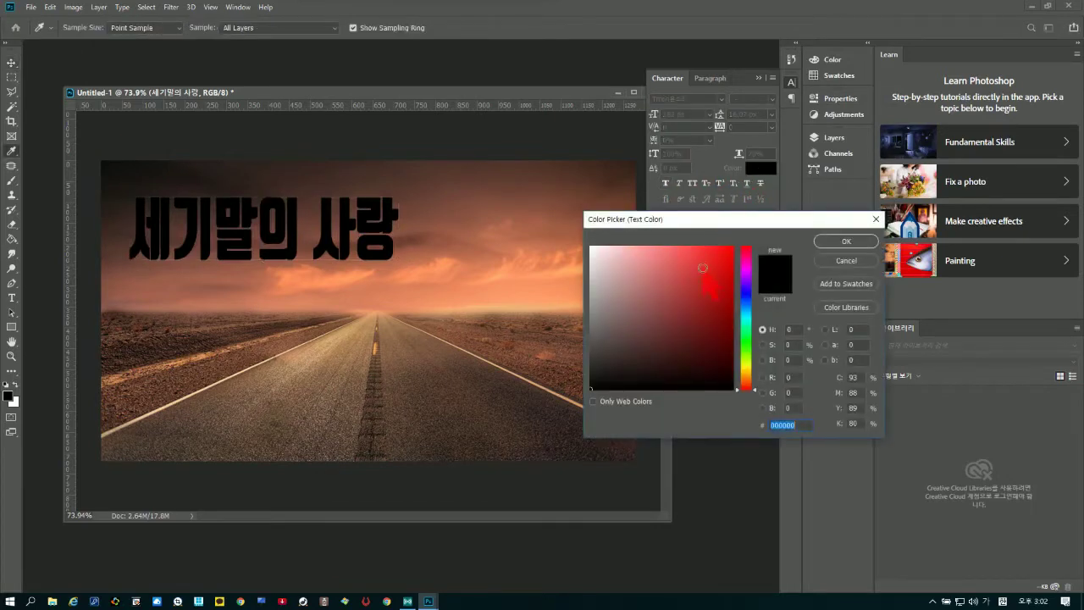
left_click_drag(692, 278, 799, 230)
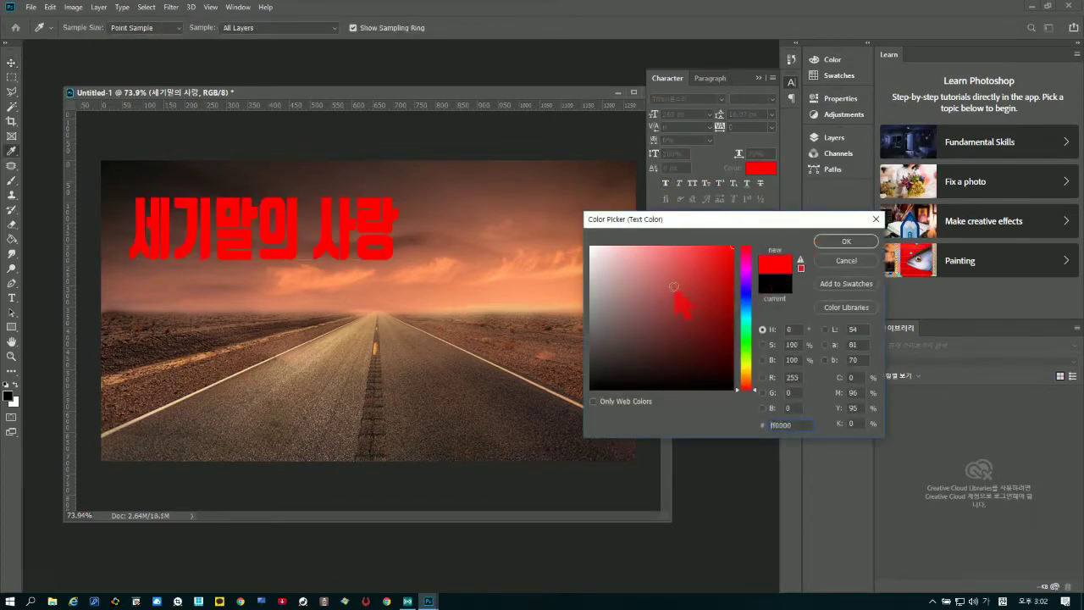
left_click(745, 367)
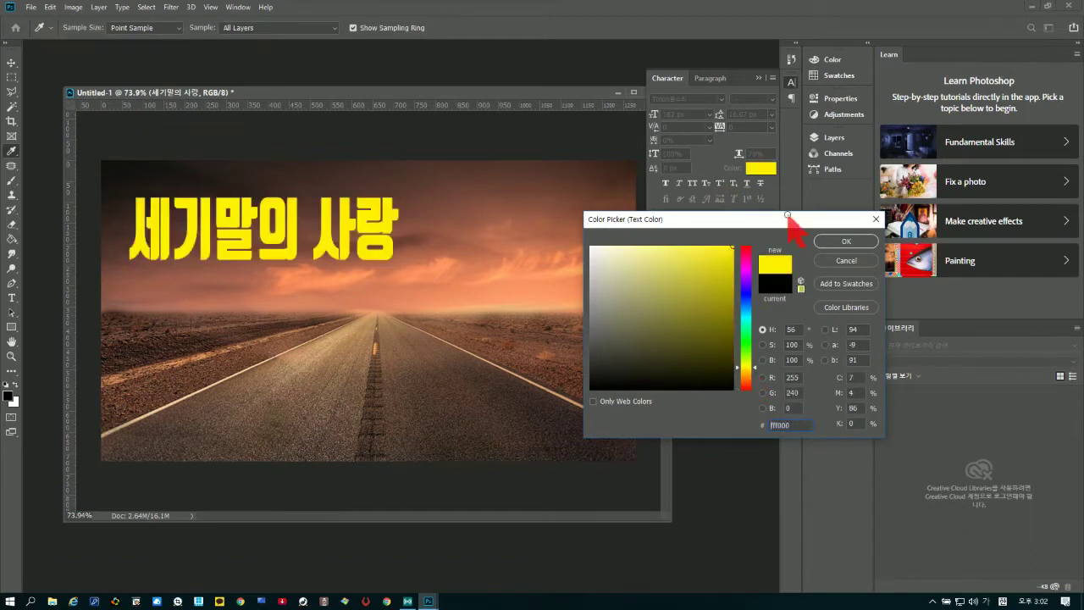
left_click(829, 241)
- Move the yellow title slightly up and to the right within the sky
left_click(11, 63)
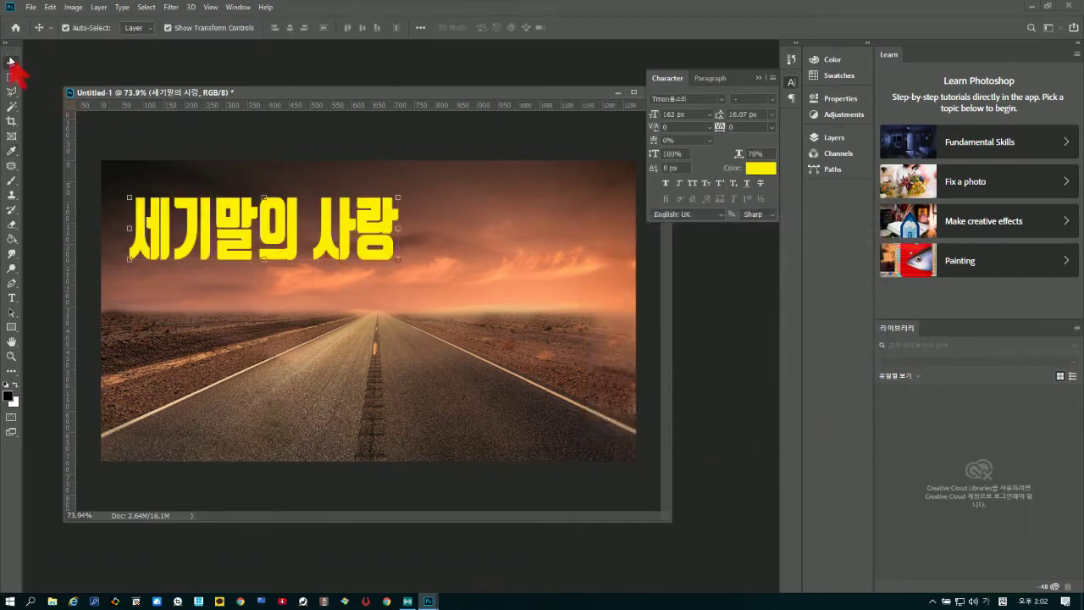
left_click_drag(227, 243, 229, 231)
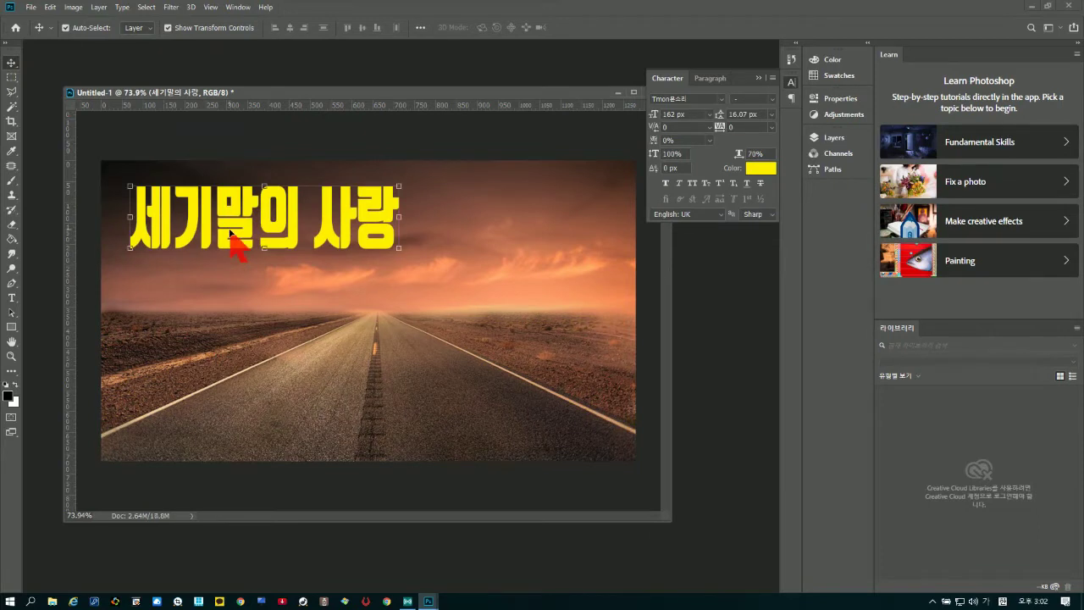
left_click_drag(216, 216, 244, 218)
right_click(245, 218)
left_click(238, 208)
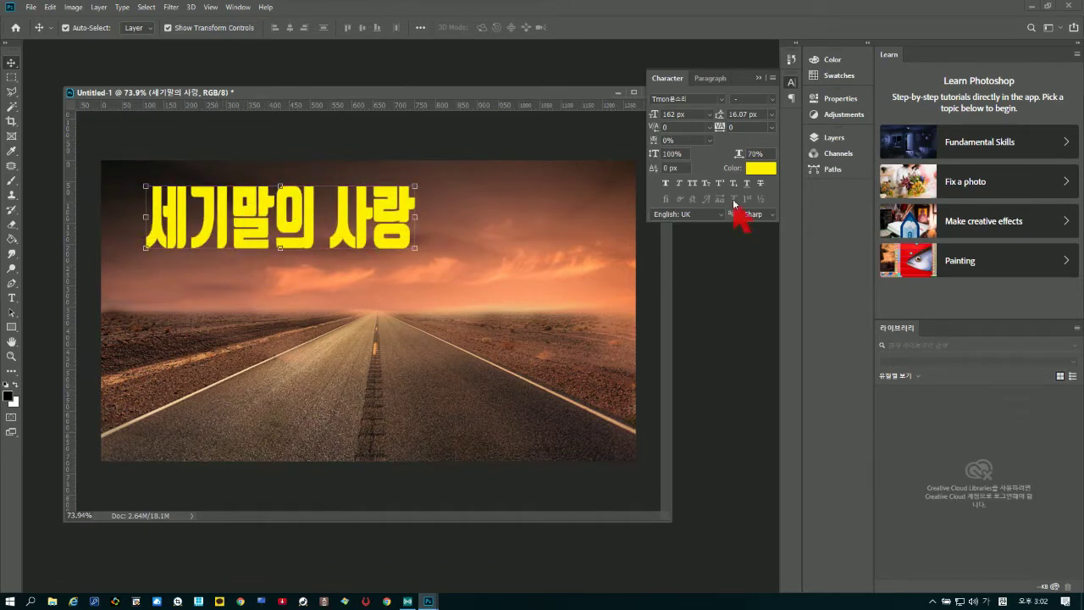
- Collapse the Character settings, show the layer list and lengthen it until all five layers fit
left_click(759, 77)
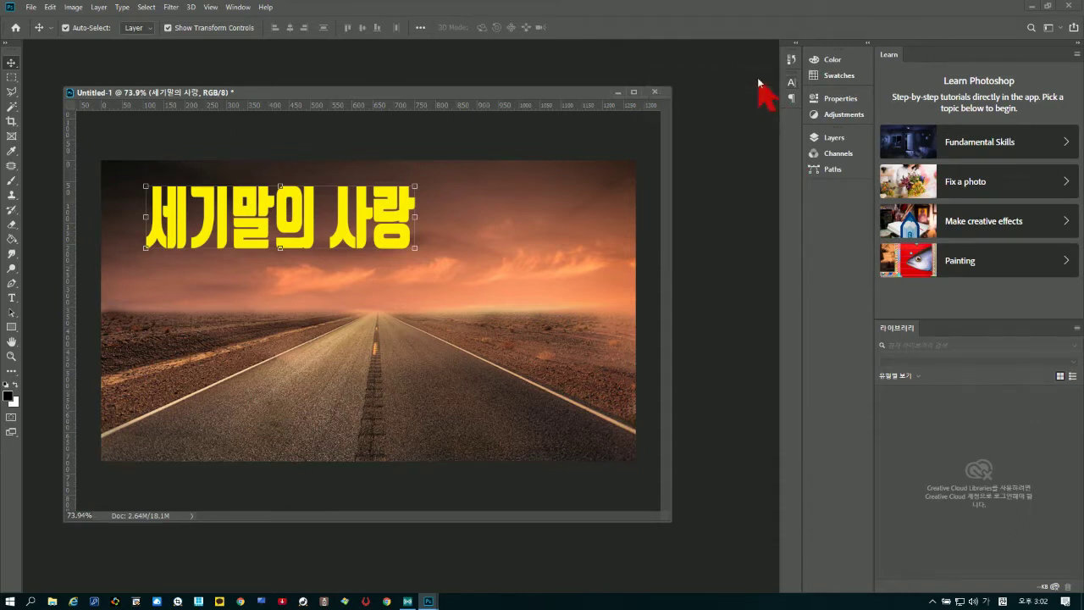
left_click(834, 138)
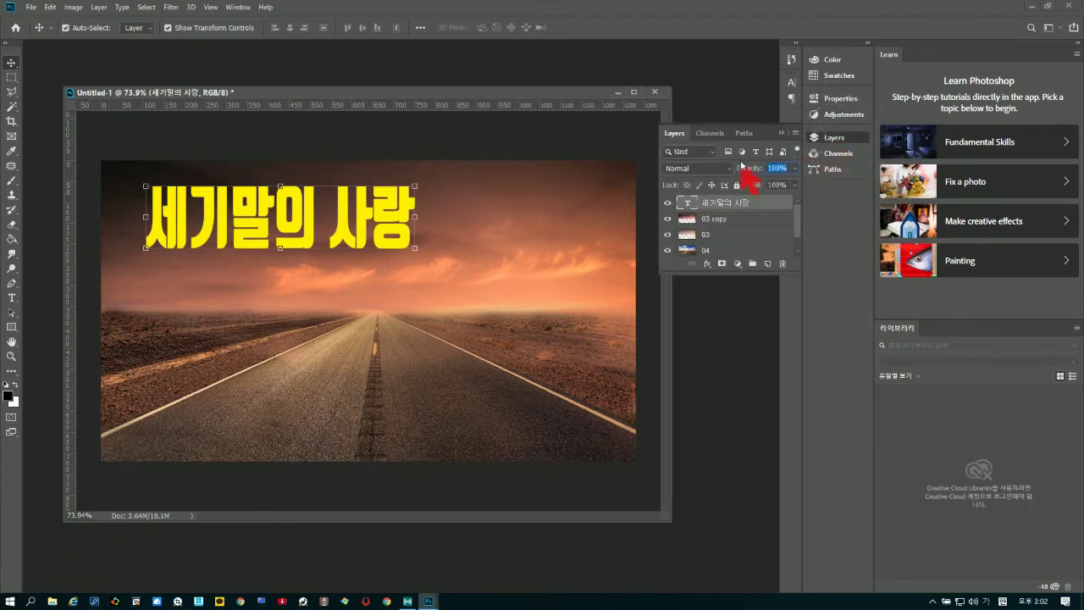
left_click_drag(750, 271, 754, 464)
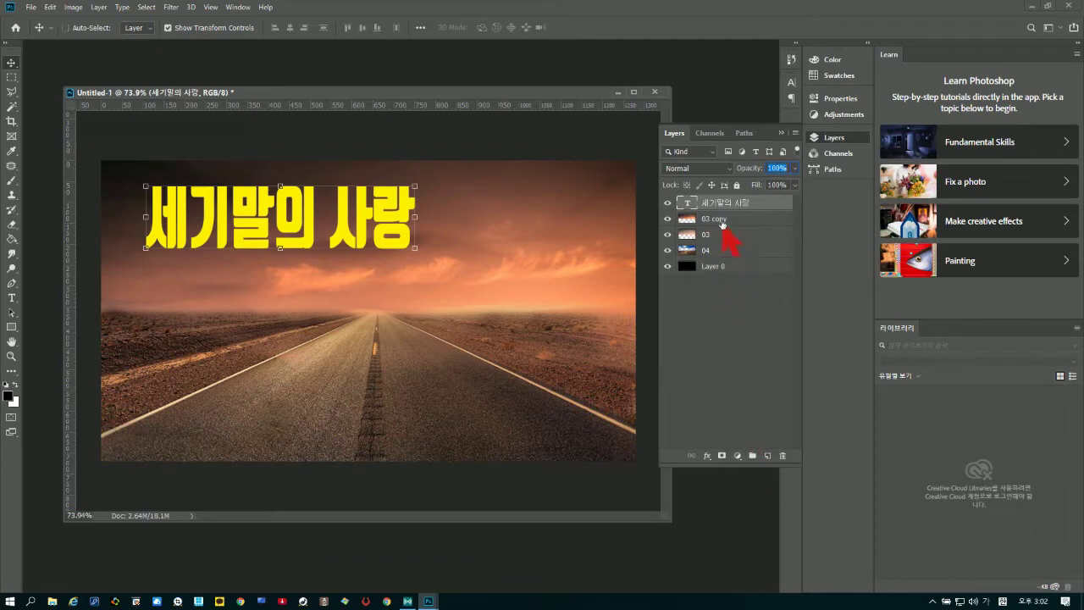
- Open the blending options of the 세기말의 사랑 text layer, enable the Stroke effect and show its settings
left_click(721, 201)
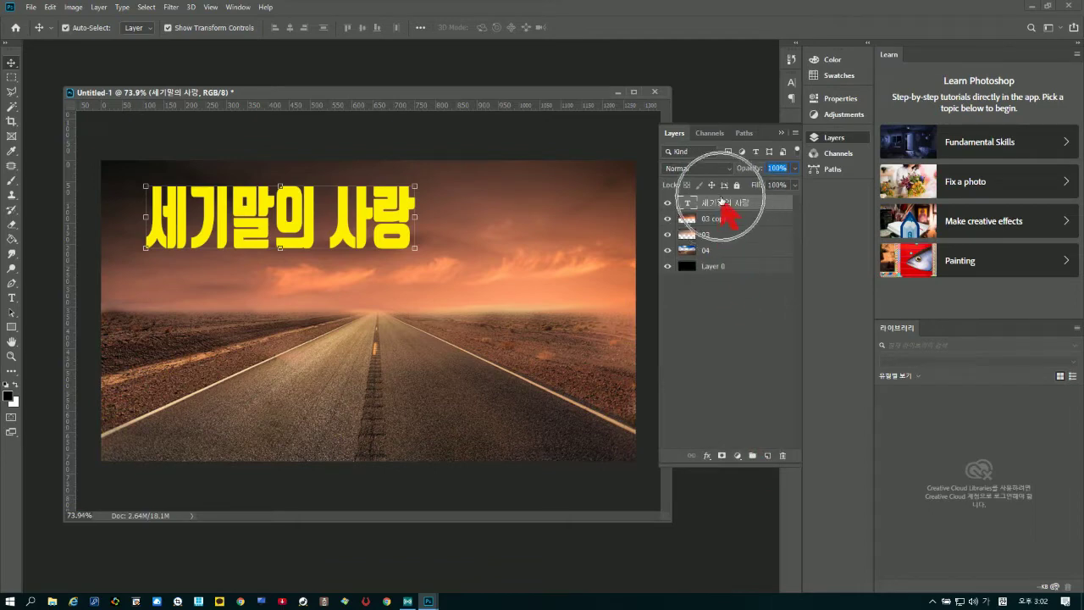
right_click(722, 204)
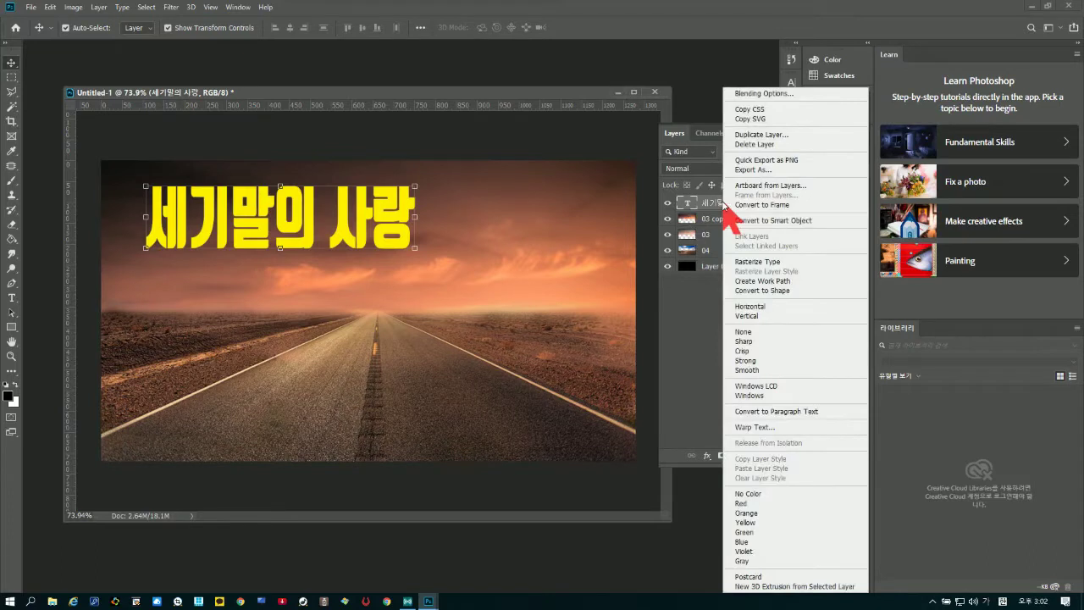
left_click(765, 95)
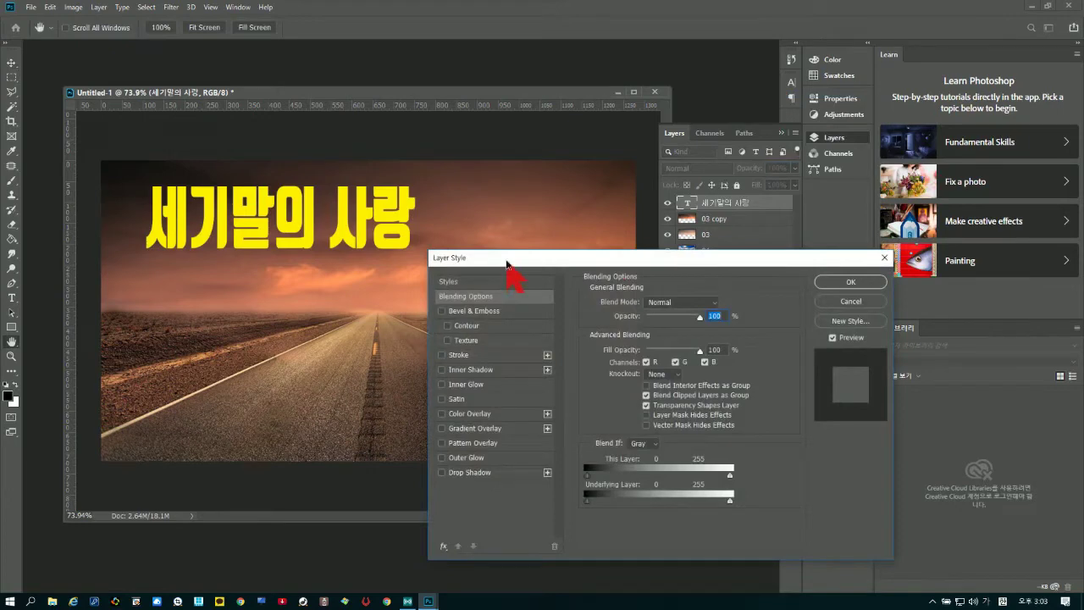
left_click_drag(507, 262, 541, 254)
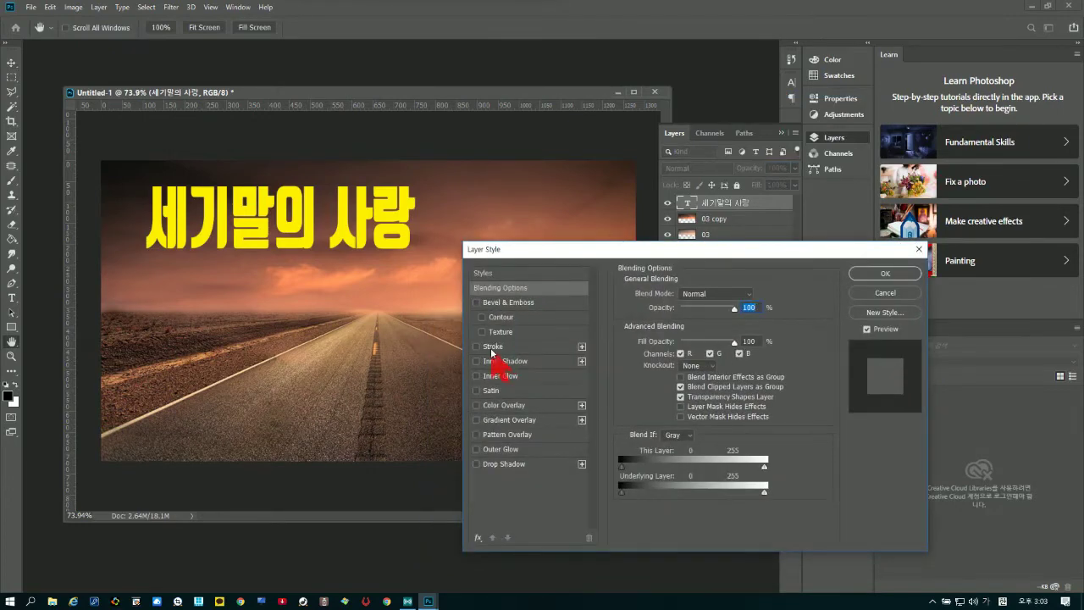
left_click(476, 347)
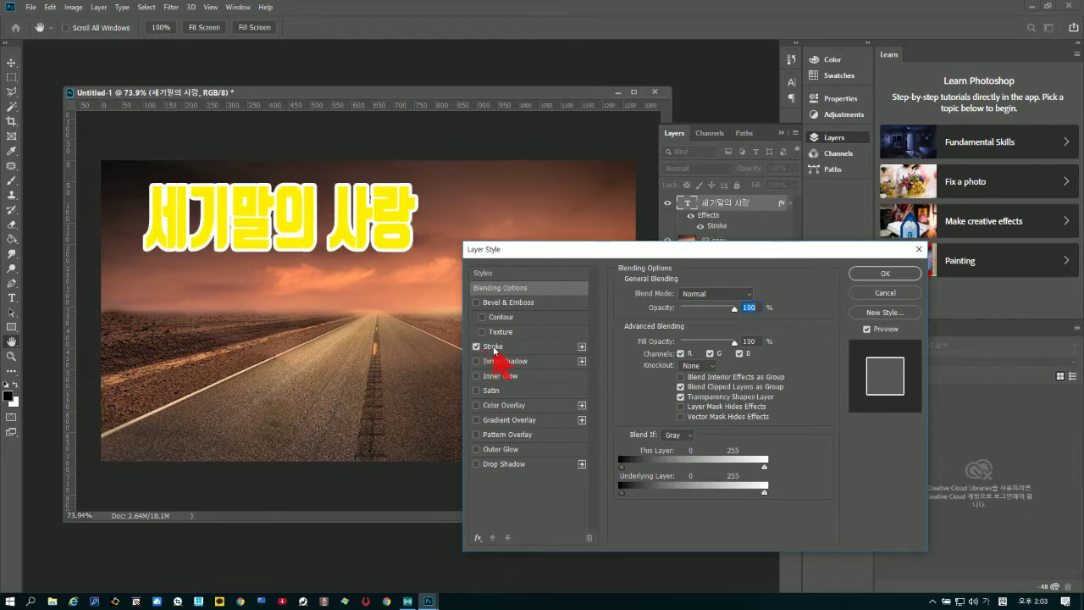
left_click(493, 347)
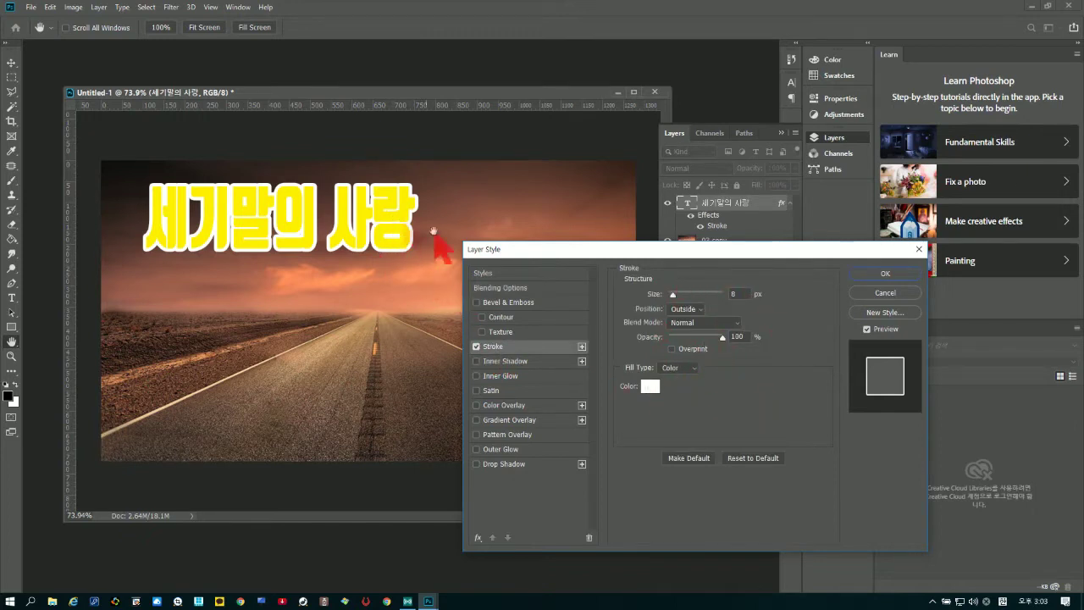
- Set the title's stroke color to black and its size to 3 px, and apply the layer style
left_click(650, 386)
left_click_drag(697, 358, 758, 448)
left_click(835, 245)
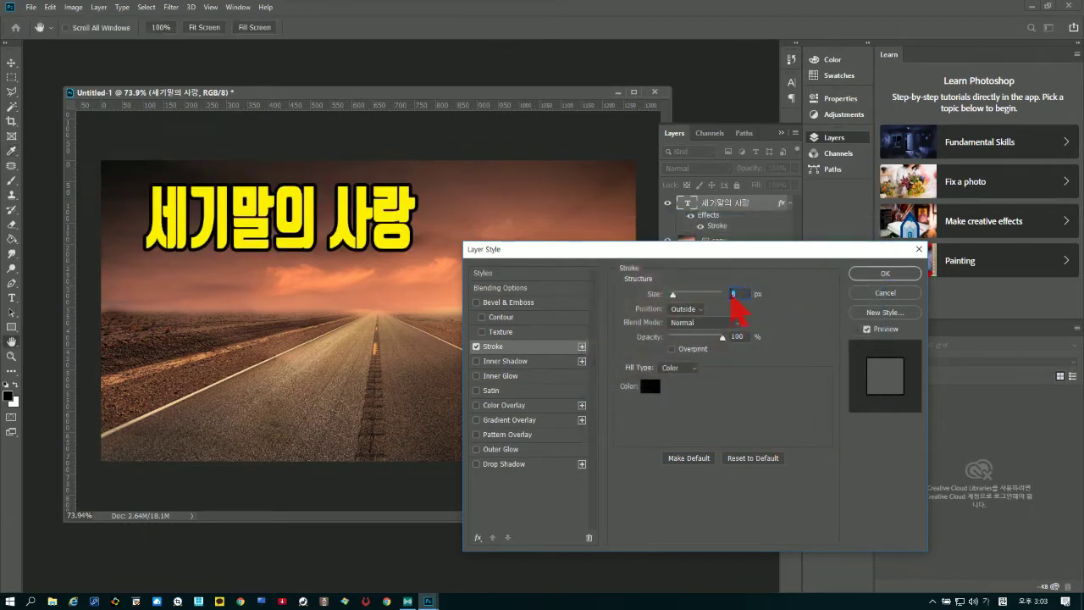
type("1")
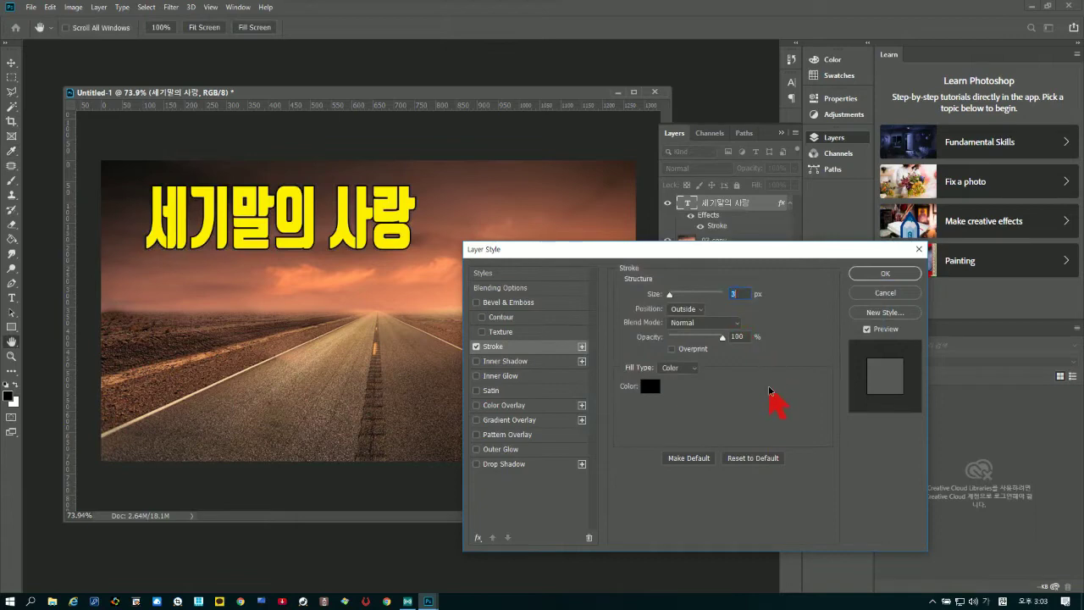
left_click(883, 275)
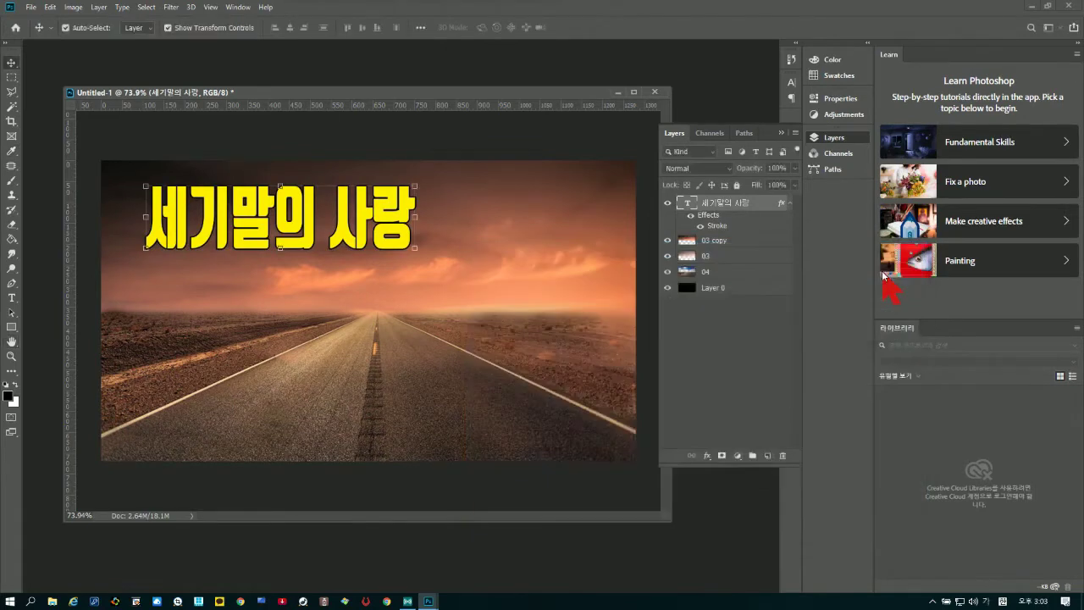
- Hide the title's Stroke effect and show it again to compare the look
left_click(716, 227)
left_click(700, 227)
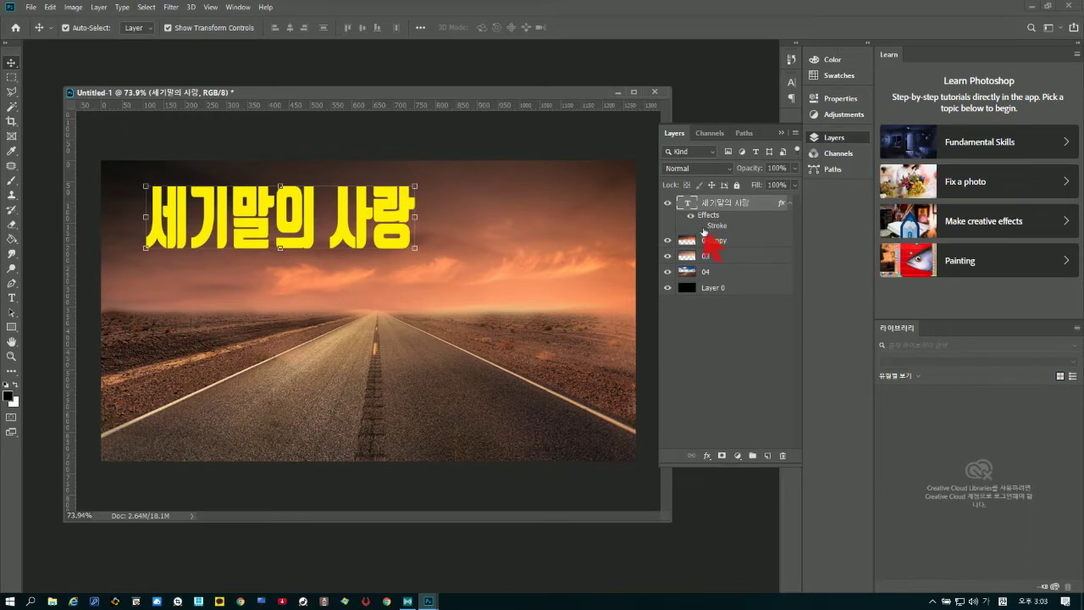
left_click(700, 227)
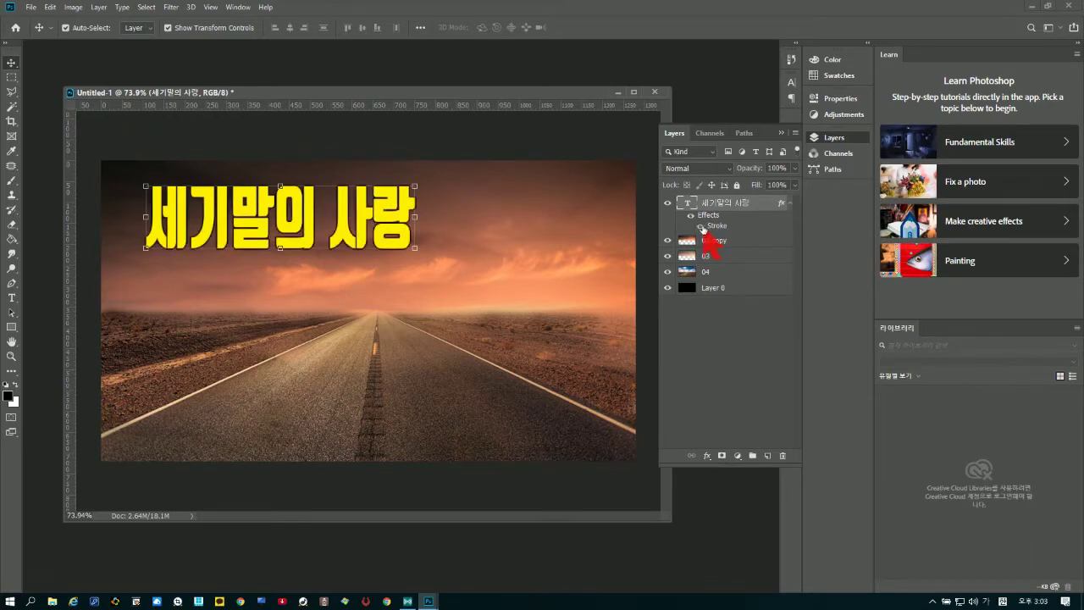
- Scale the title down to about two thirds, about 93 px type, and place it in the upper-left sky
left_click_drag(348, 224, 364, 252)
key("ctrl+t")
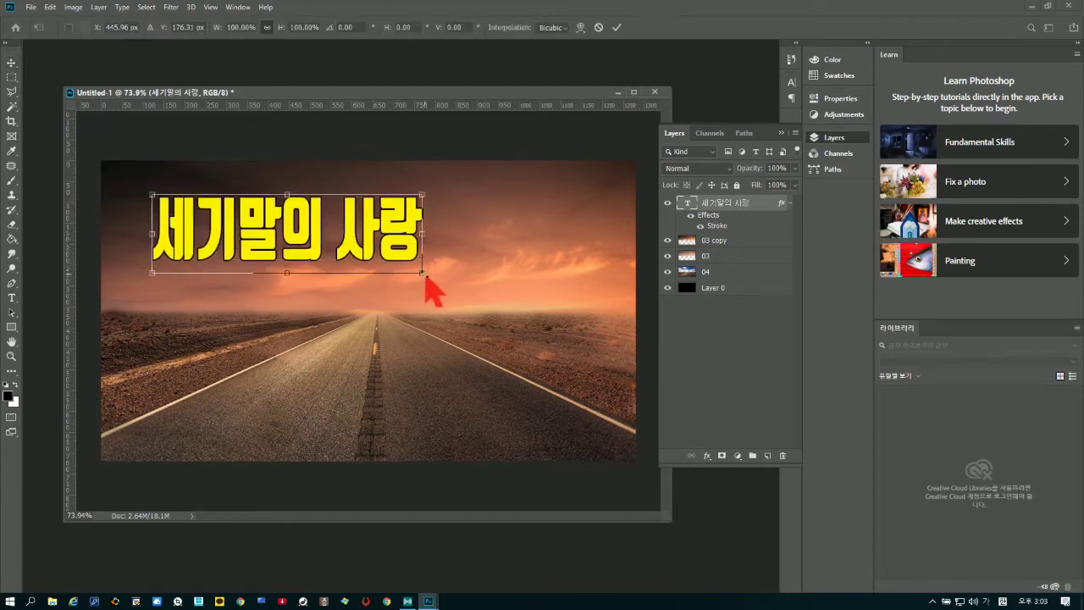
left_click_drag(424, 274, 333, 241)
key("Return")
left_click_drag(225, 217, 199, 216)
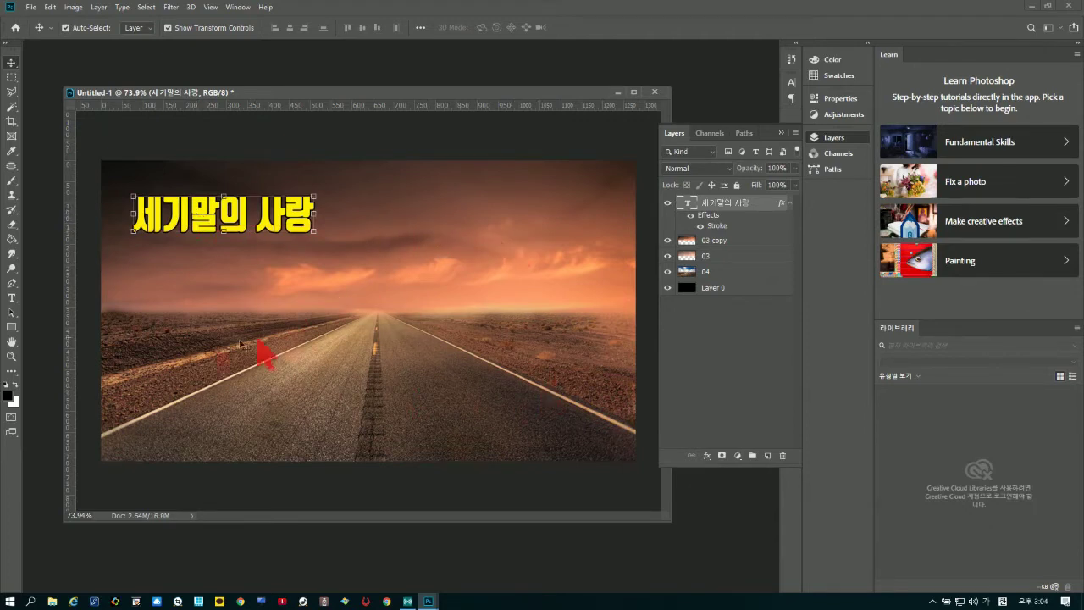
- Draw a black rectangle shape about 539 by 564 px over the right half of the image
left_click(11, 328)
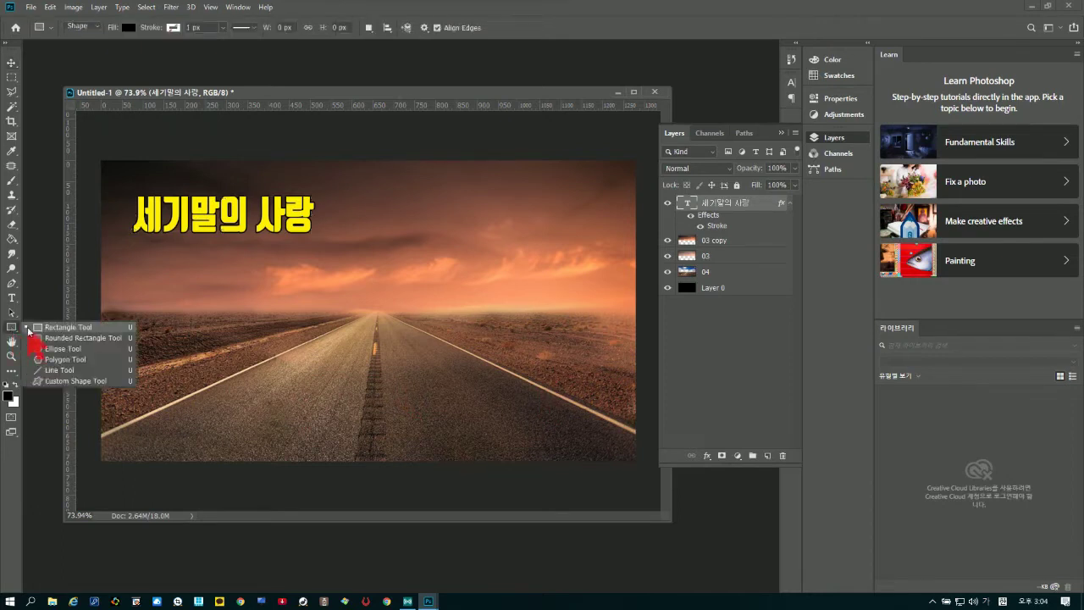
left_click(12, 341)
left_click_drag(390, 204, 616, 440)
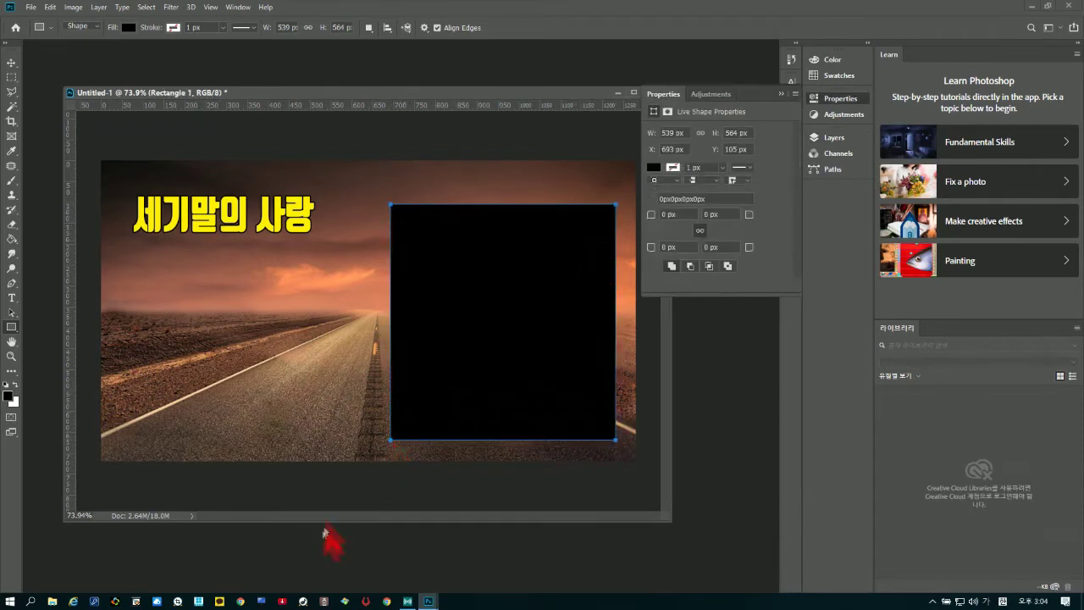
- Switch to a new Chrome window and search Google for "뉴스"
right_click(391, 604)
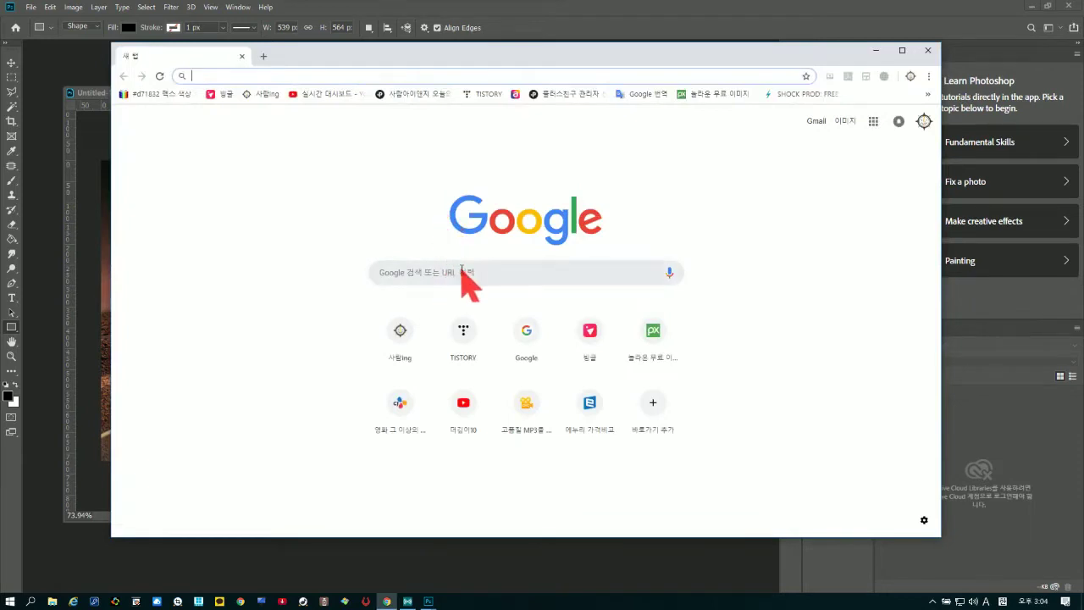
left_click(463, 272)
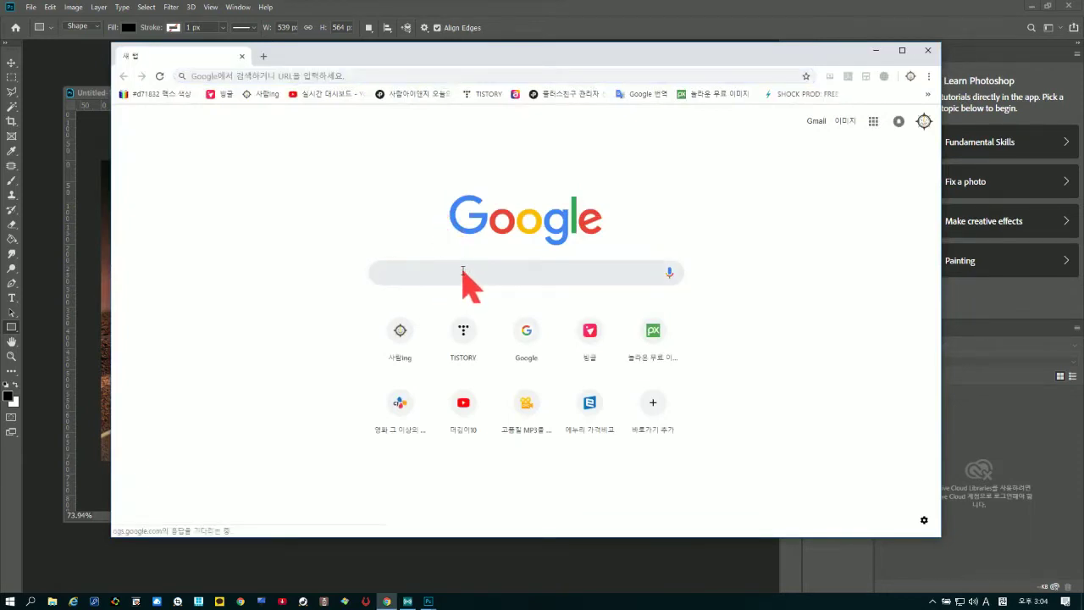
type("sbt")
key("BackSpace")
key("BackSpace")
key("BackSpace")
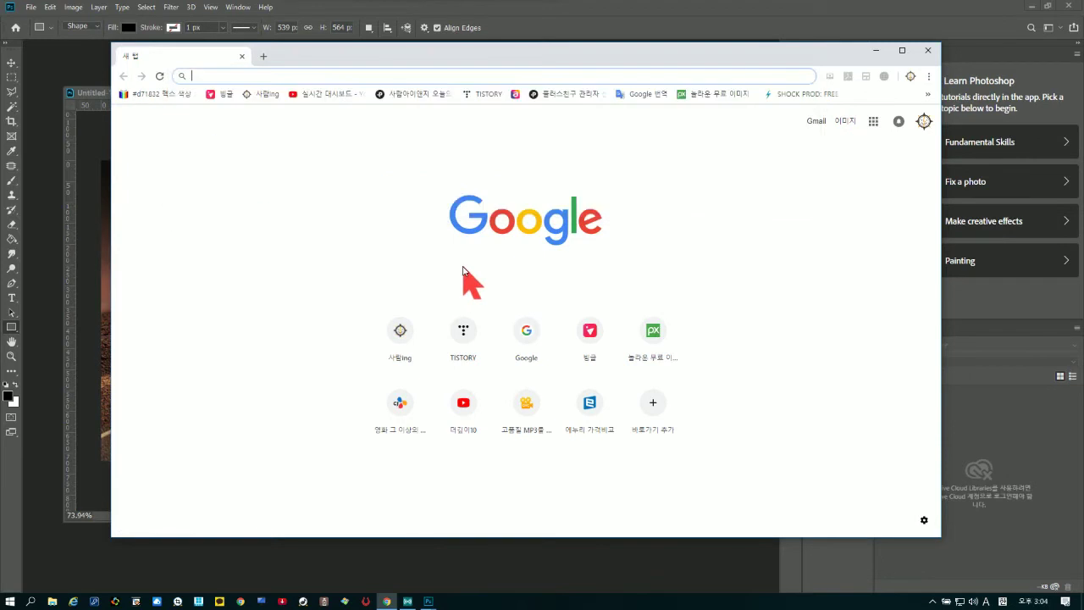
type("뉴스")
key("Return")
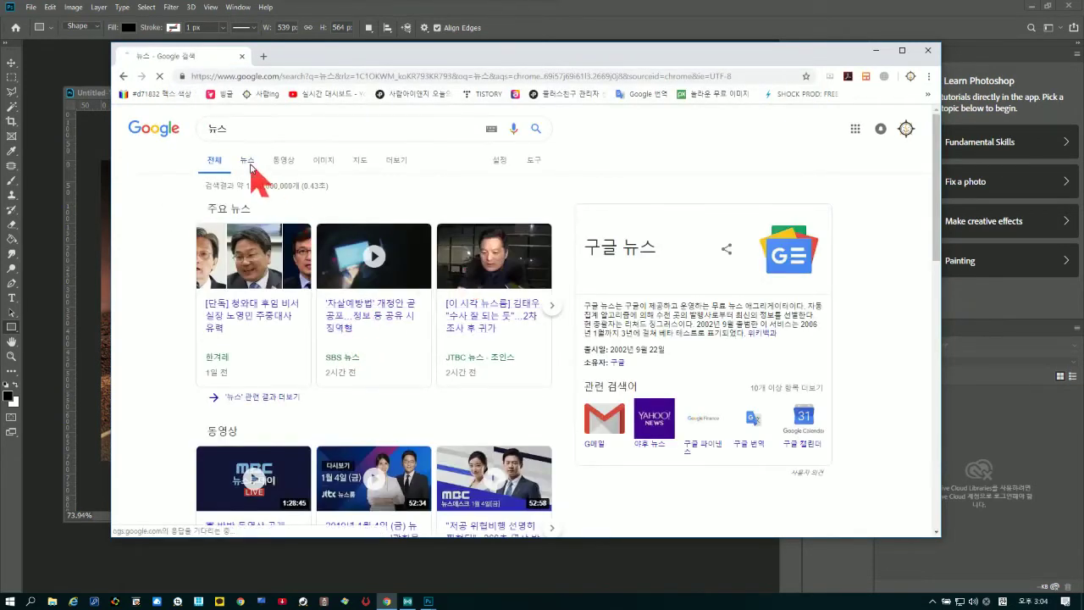
- Open the 2019 international issues article from the news results, copy its two US-China trade dispute paragraphs and minimize the browser
left_click(247, 164)
left_click(351, 211)
scroll(368, 285, "down", 6)
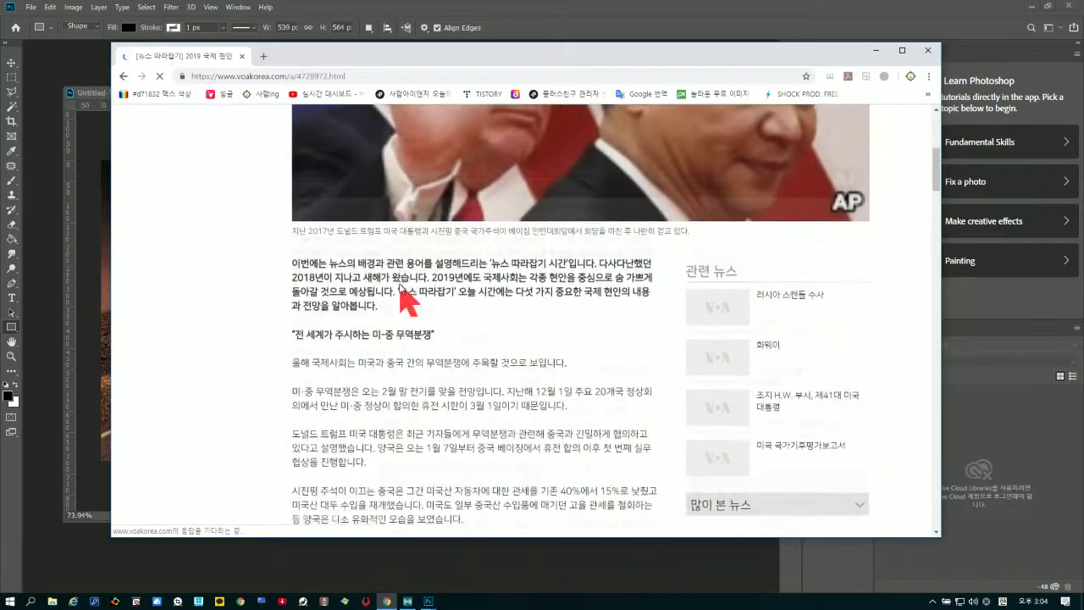
scroll(292, 220, "down", 1)
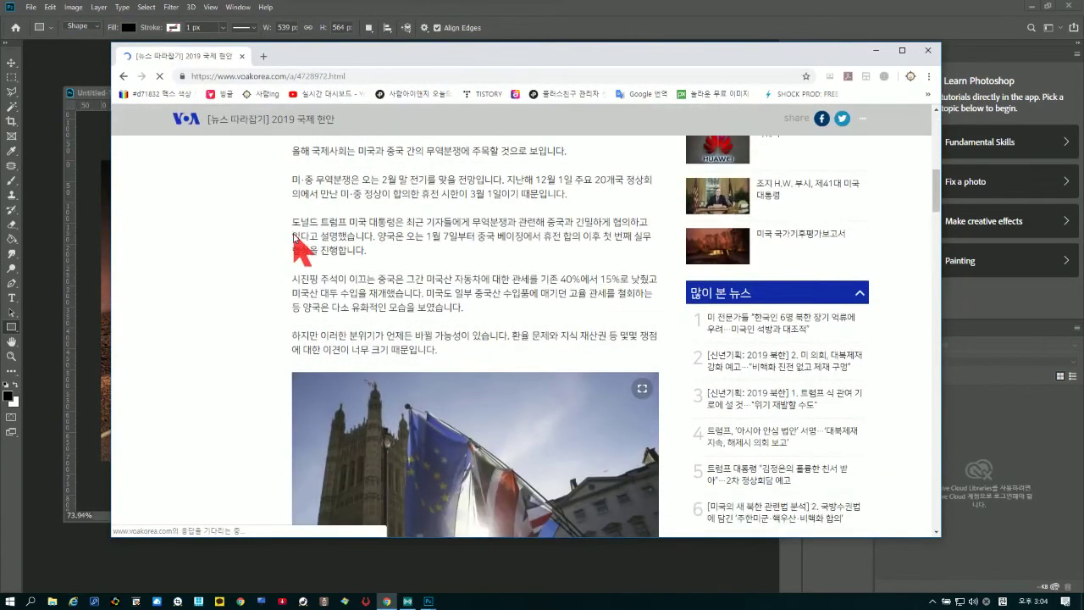
left_click_drag(291, 180, 372, 250)
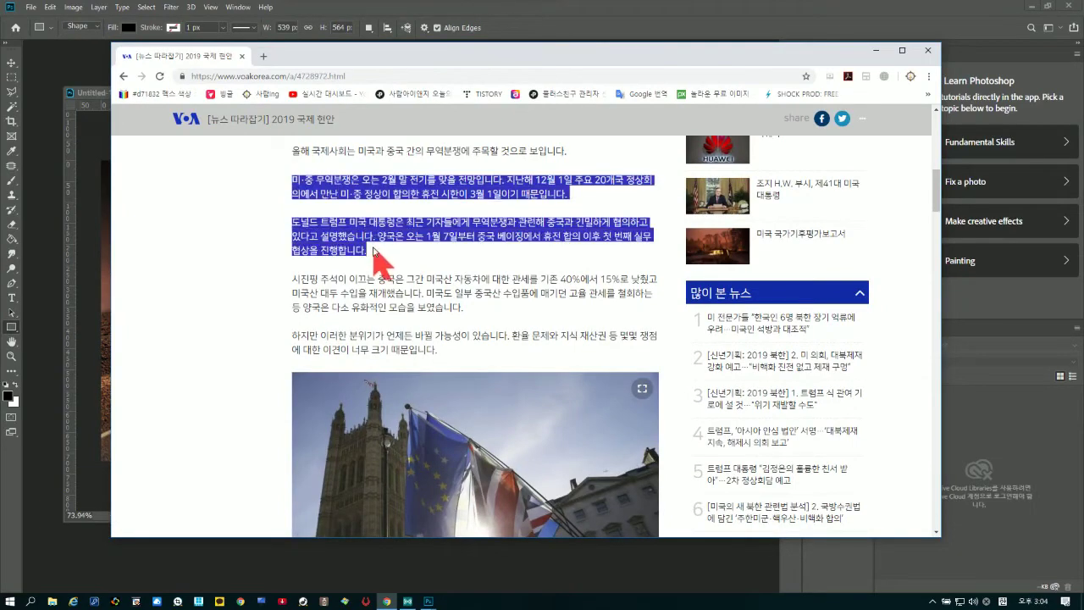
left_click(876, 50)
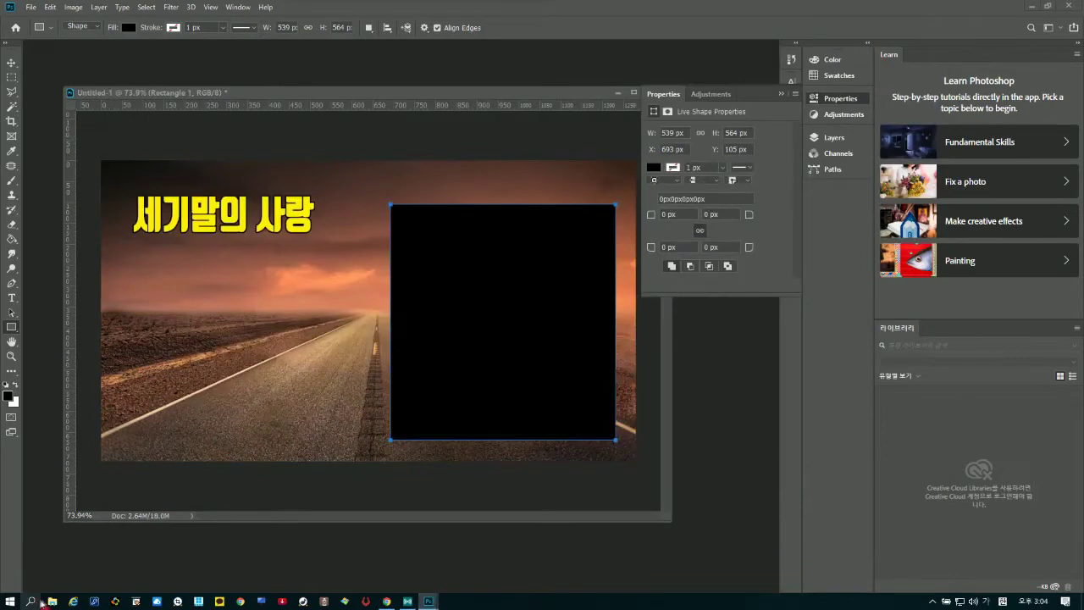
- Find and open Notepad (메모장) and paste the copied article paragraphs into it
left_click(30, 600)
type("메모")
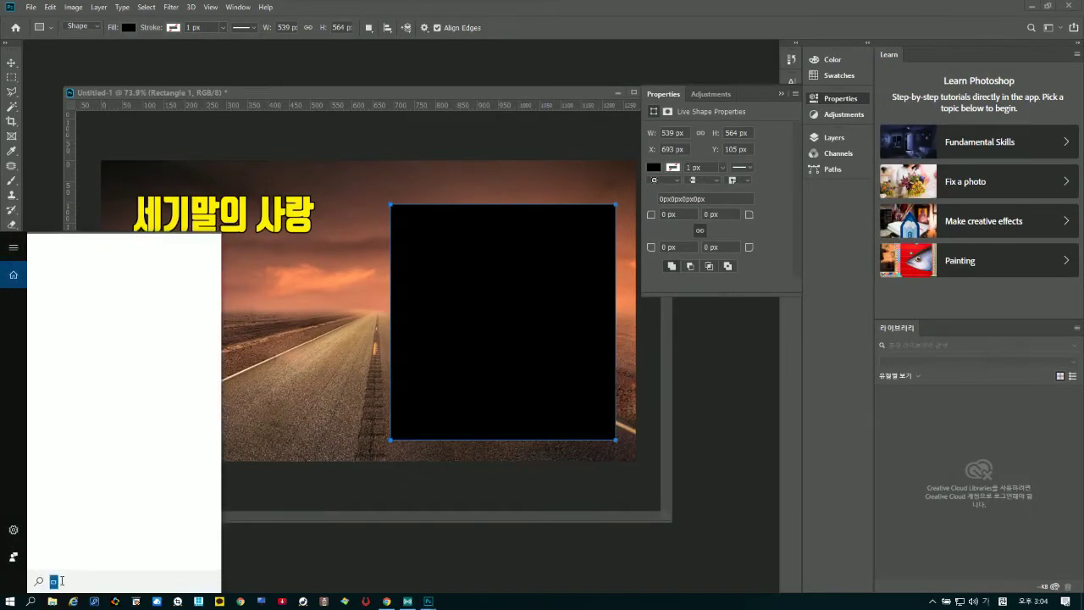
left_click(108, 296)
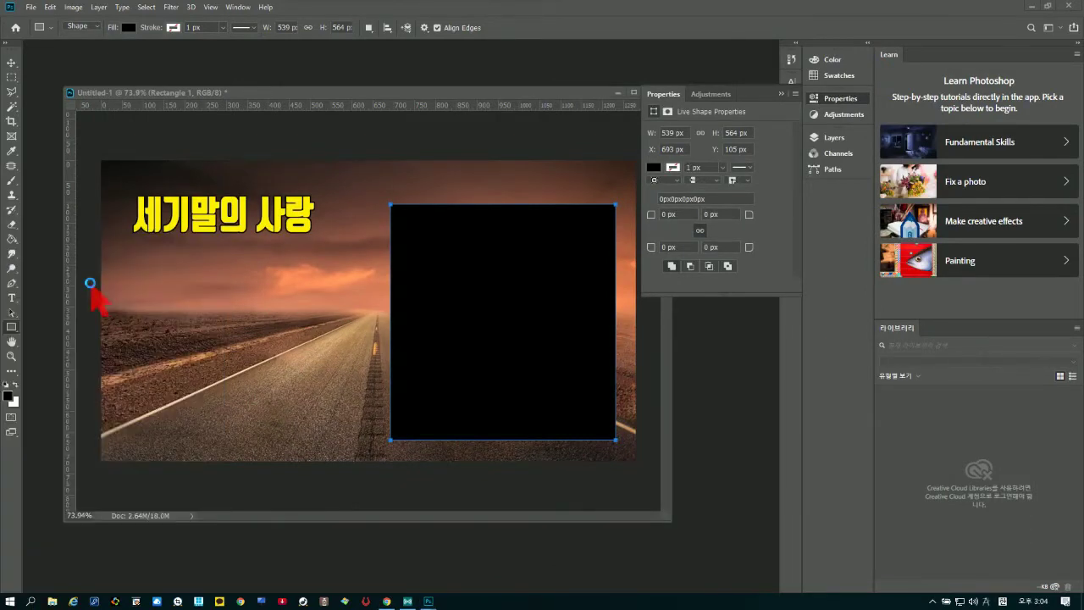
key("ctrl+v")
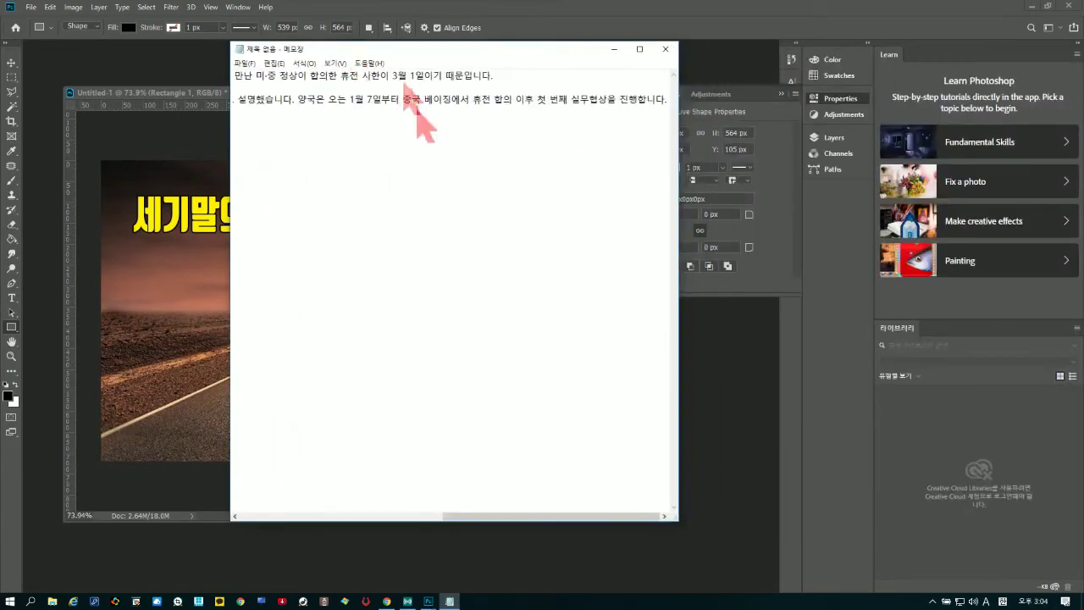
- Go back toward the start of the pasted text in Notepad and select all of it for copying
key("Left")
key("Left")
key("Left")
key("Left")
key("Left")
key("Left")
key("Left")
key("Left")
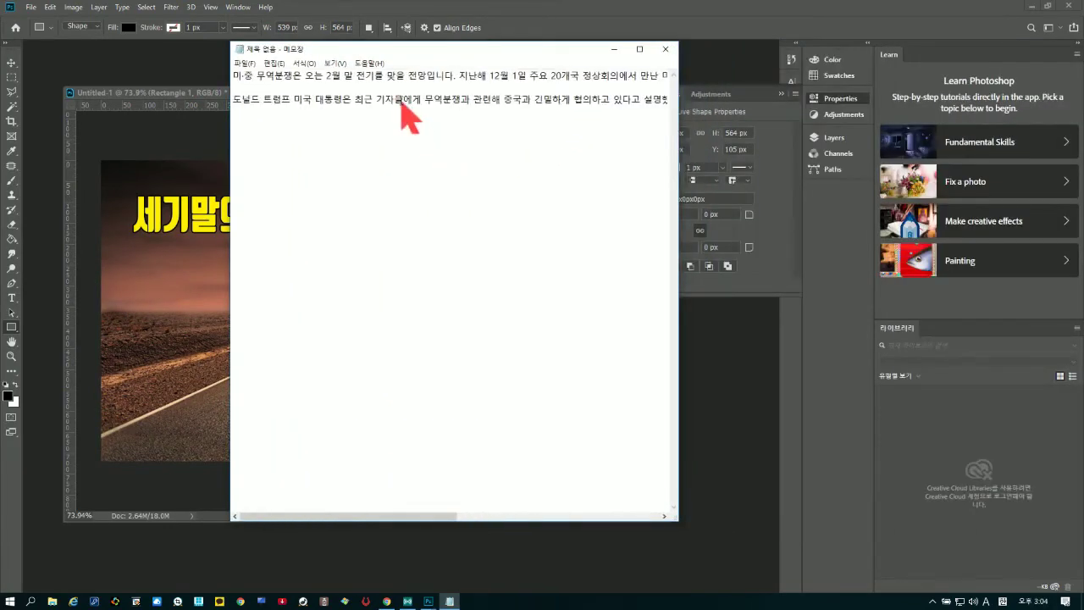
key("ctrl+a")
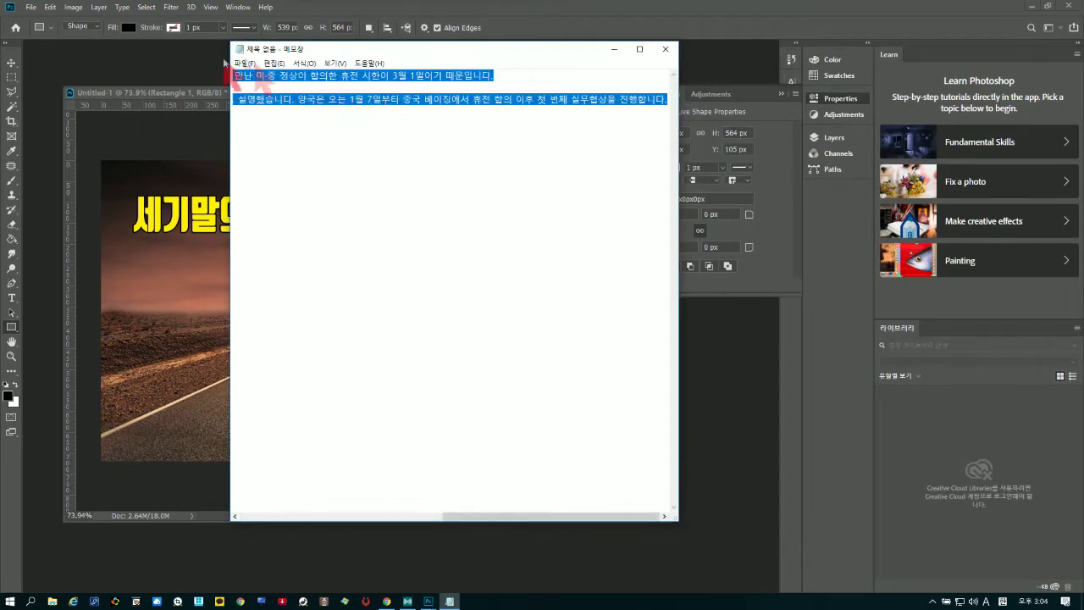
- Return to Photoshop and delete the black rectangle shape
left_click(194, 73)
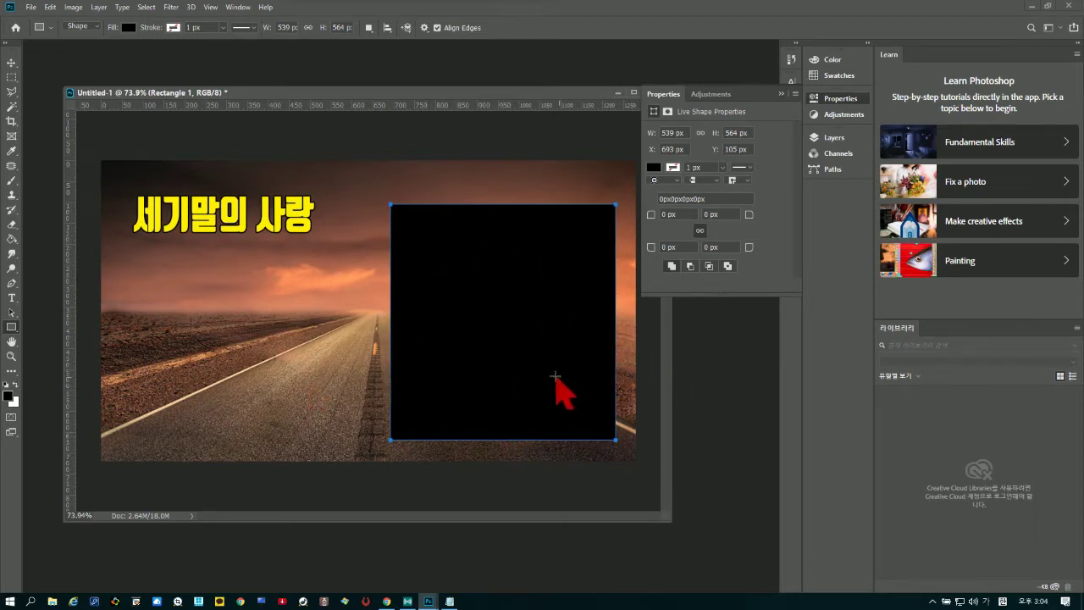
left_click(11, 63)
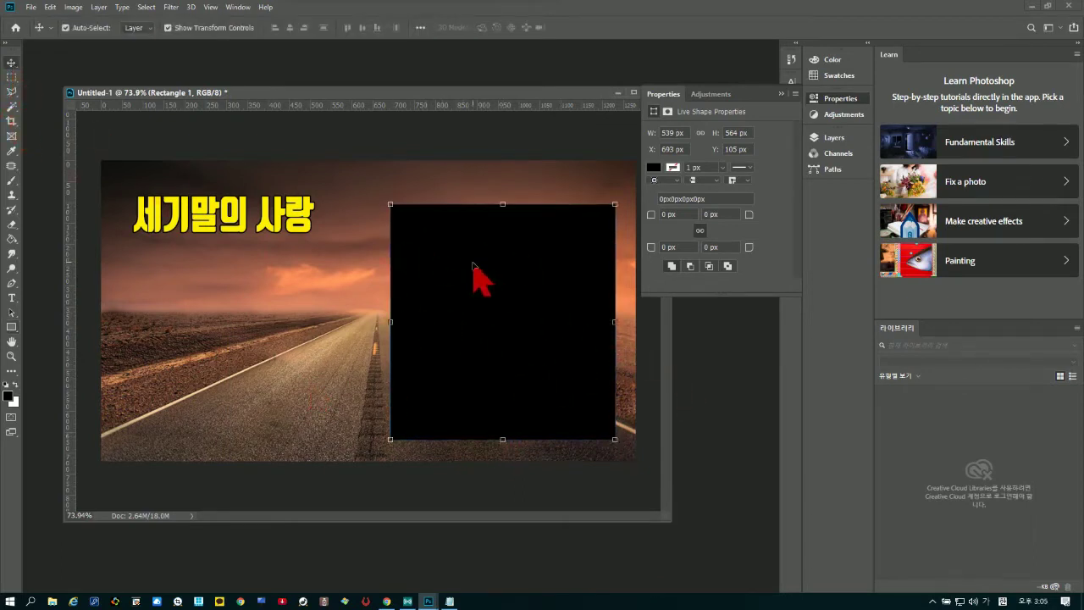
key("Delete")
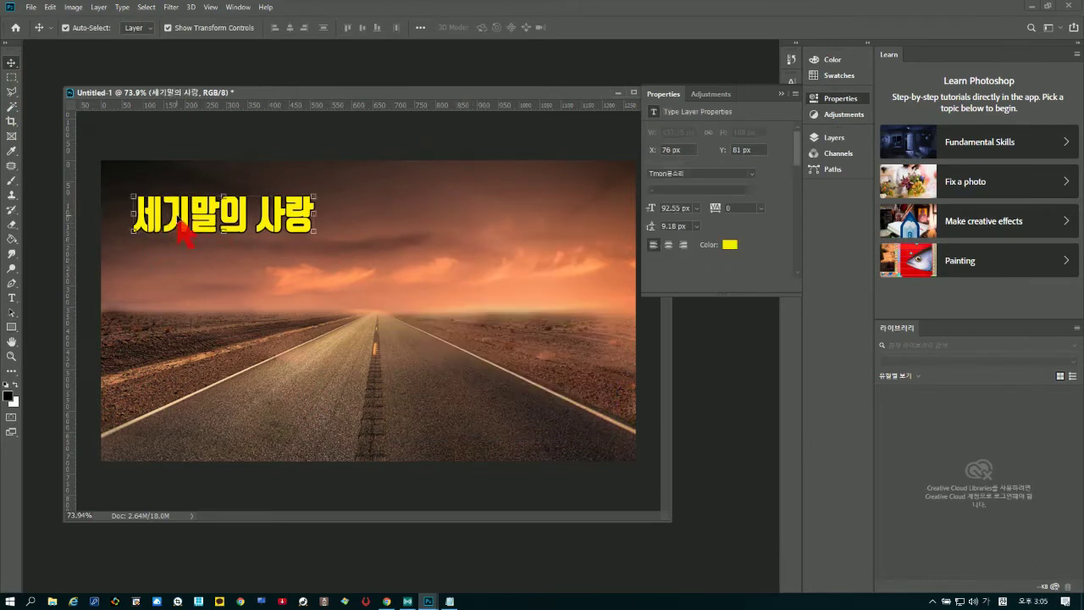
- Duplicate the title near the horizon and scale the copy down to about 52 px type
left_click_drag(179, 221, 360, 305)
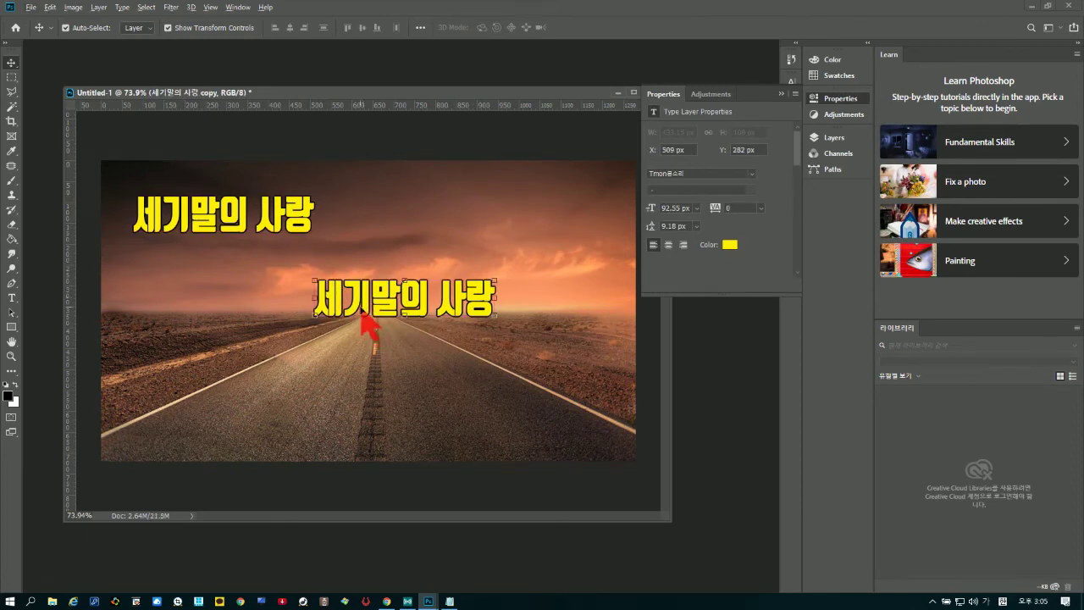
left_click_drag(318, 327, 485, 274)
key("Return")
- Replace the text of the title copy with the copied news paragraphs
double_click(370, 280)
left_click(366, 278)
key("ctrl+v")
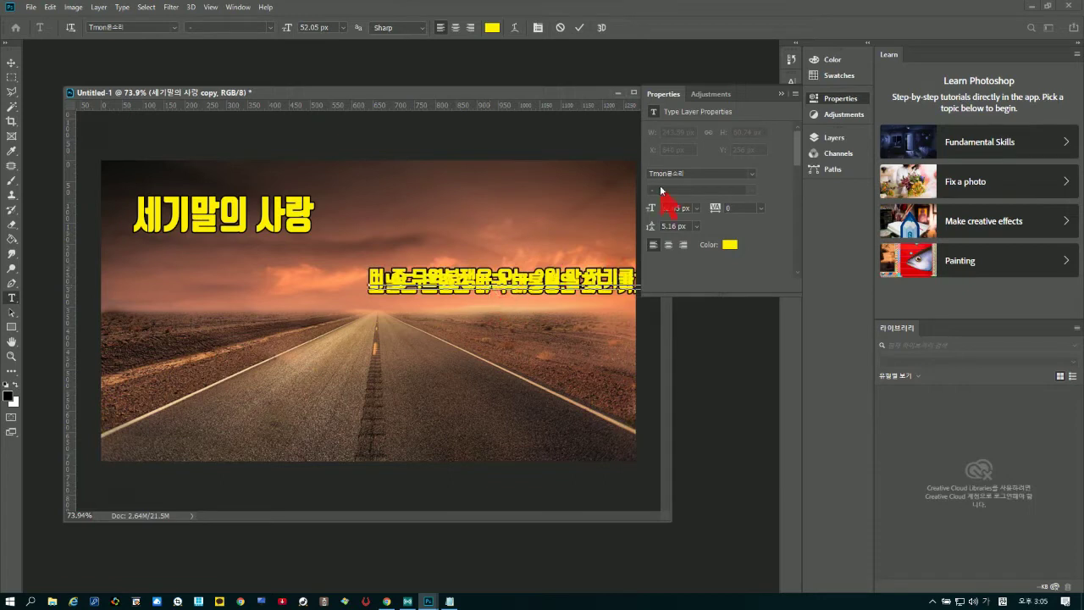
- Collapse the Properties settings, show the Character settings and set the pasted text's leading to Auto
left_click(782, 94)
left_click(791, 84)
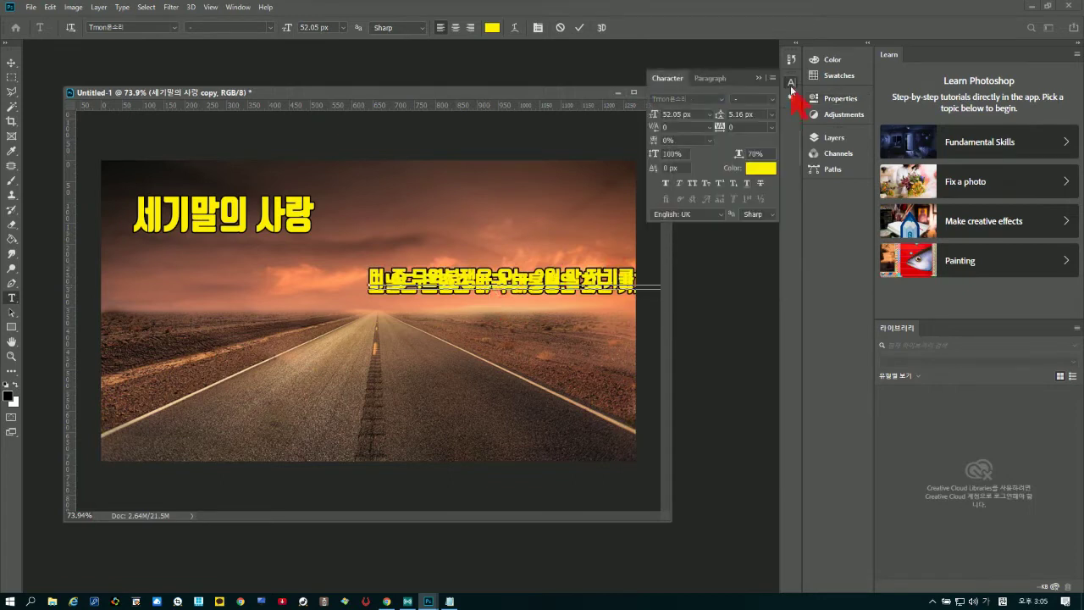
left_click(771, 115)
left_click(752, 126)
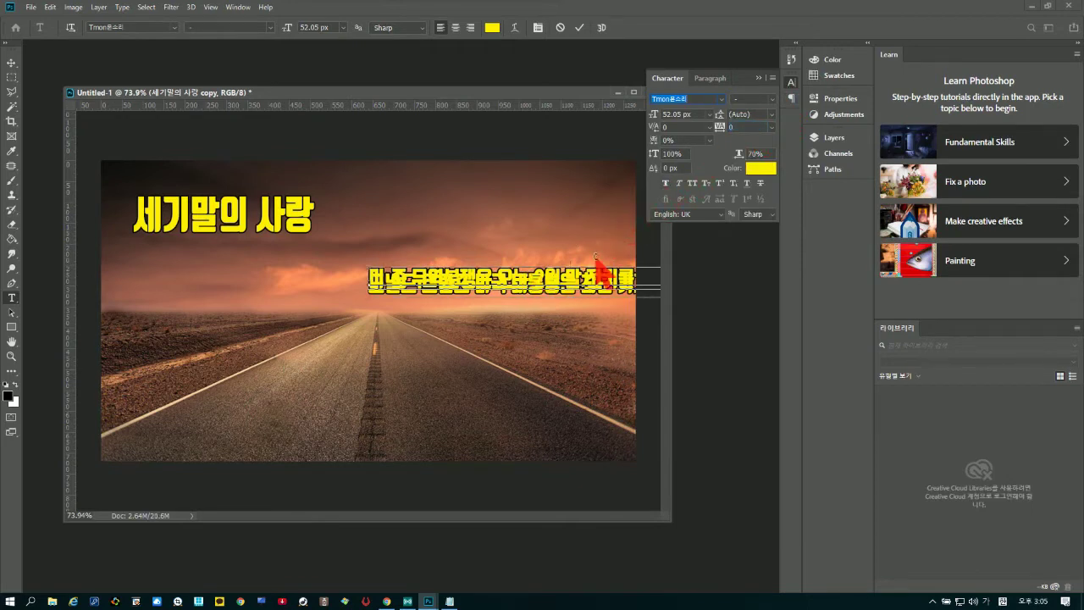
- Set the leading of all the pasted news text to Auto and move the text beneath the title, aligned with its left edge
key("ctrl+a")
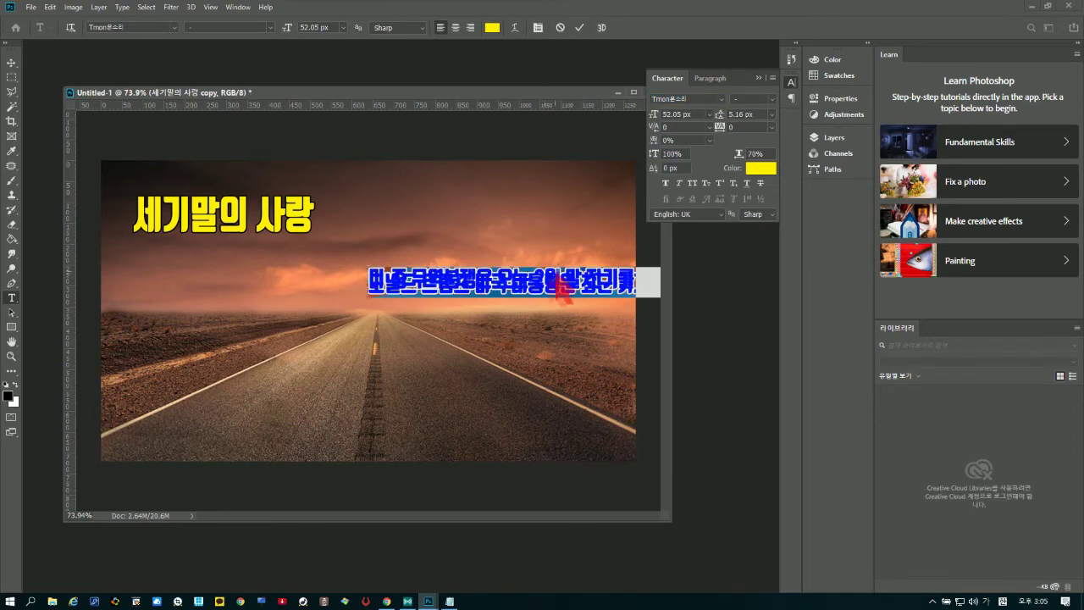
left_click(776, 116)
left_click(761, 125)
left_click(581, 286)
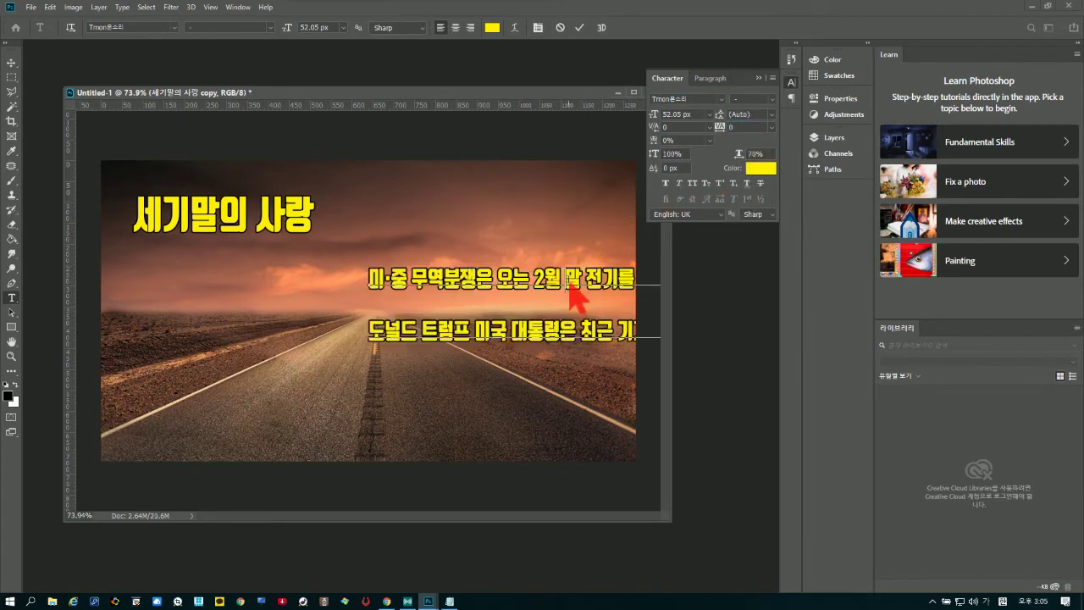
key("v")
left_click_drag(468, 298, 240, 296)
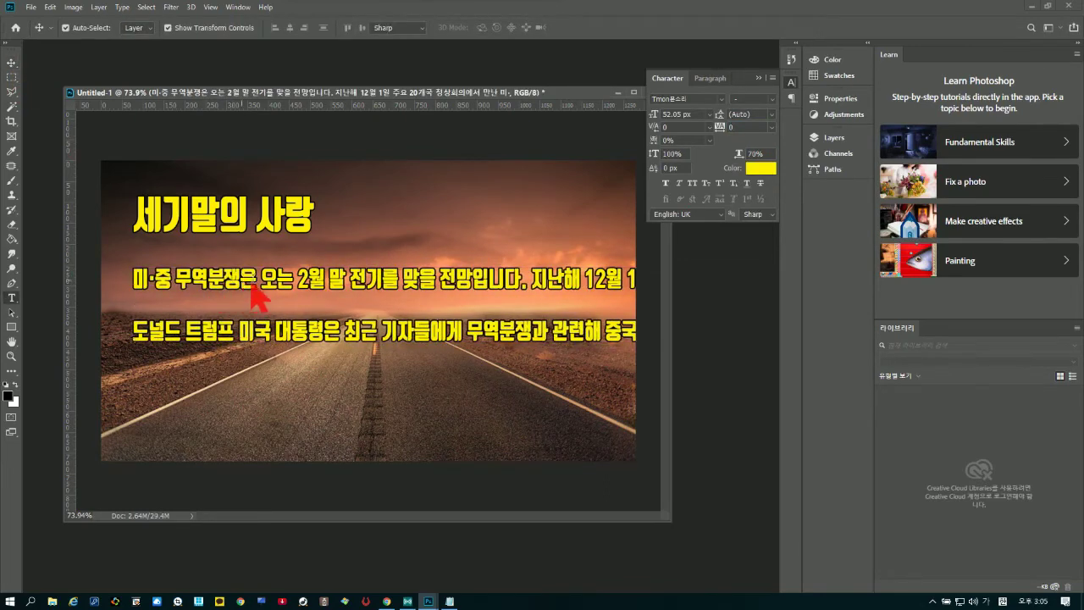
- Break the first news paragraph into short lines after "2월 말", "전망입니다.", "정상회의에서" and "시한이"
double_click(240, 297)
left_click(356, 290)
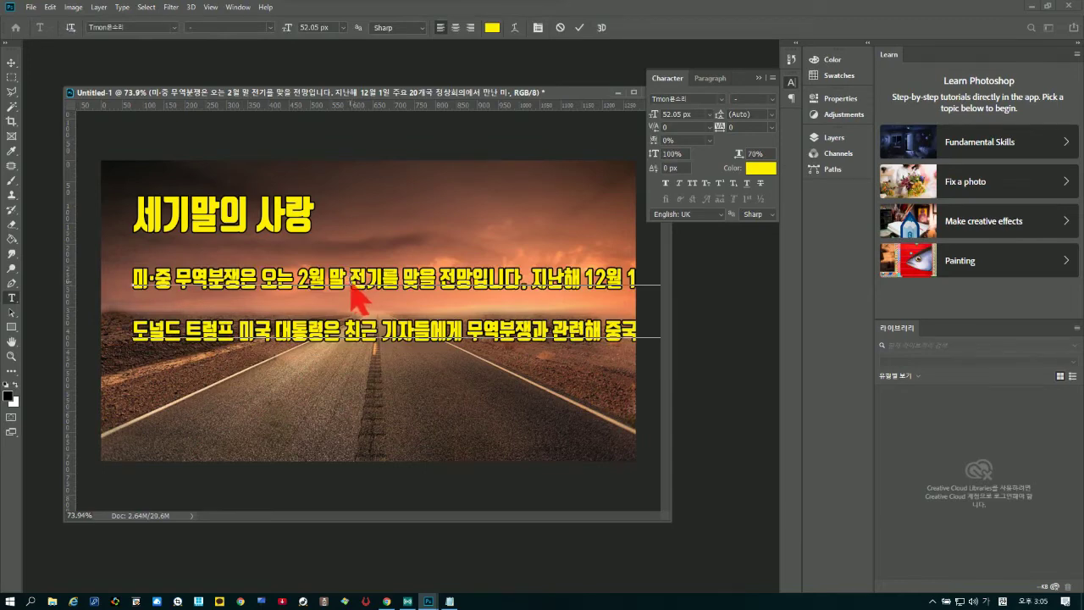
key("Return")
left_click(317, 310)
key("Return")
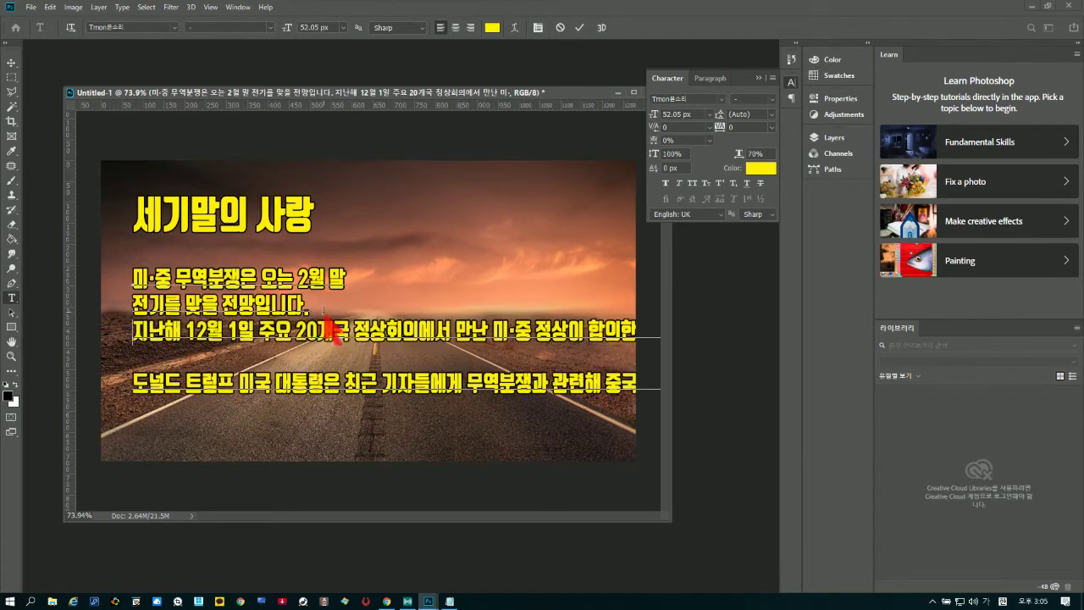
left_click(457, 332)
key("Return")
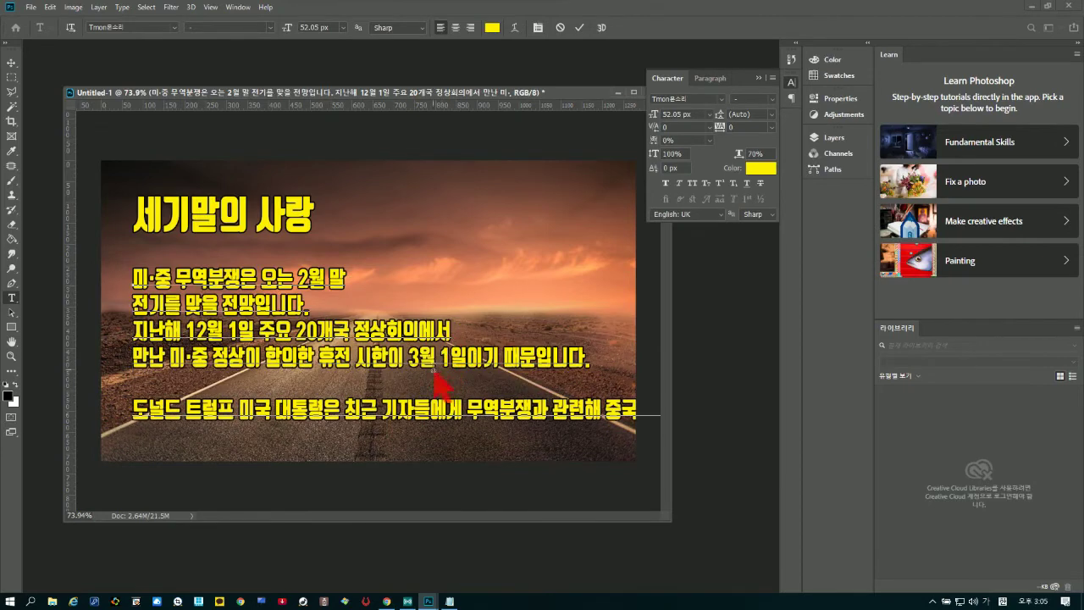
left_click(410, 359)
key("Return")
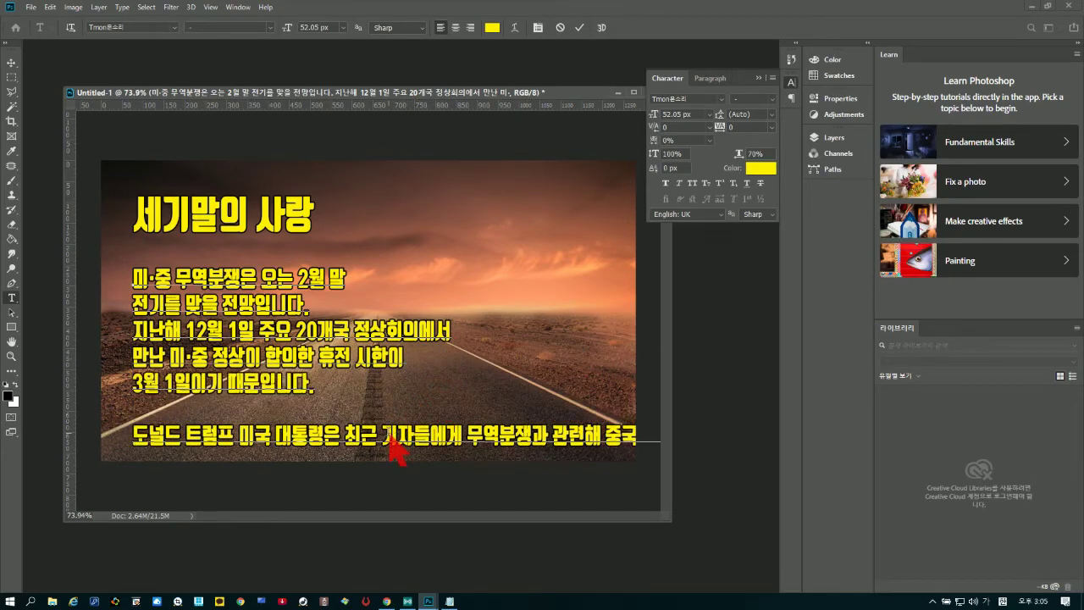
- Remove the blank line between the paragraphs and break the second one after "최근", "중국과" and "설명했습니다."
left_click(381, 436)
key("Return")
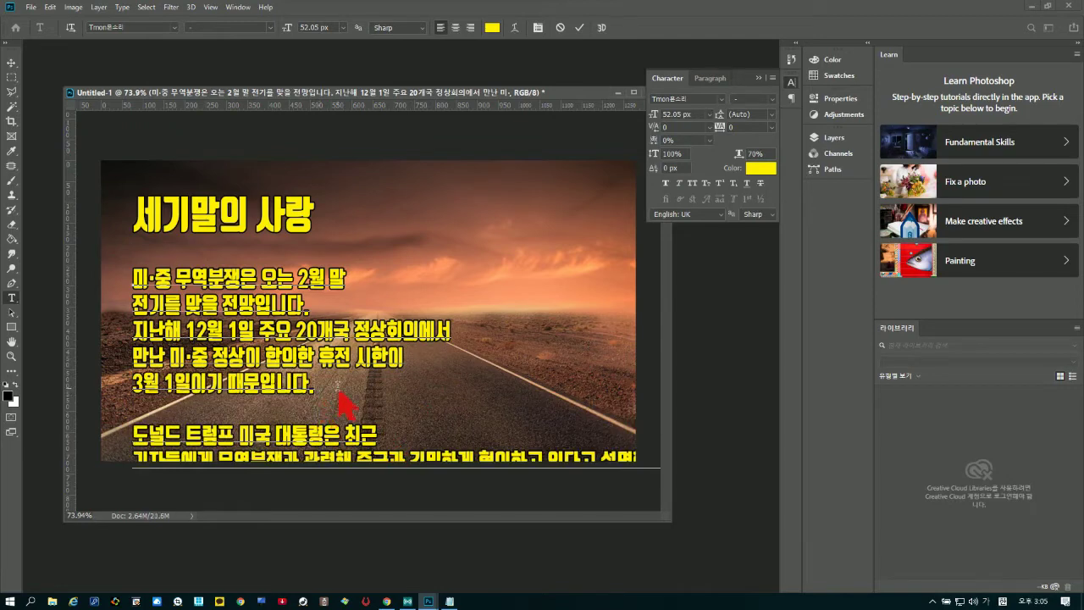
left_click(339, 392)
key("Delete")
left_click(413, 437)
key("Return")
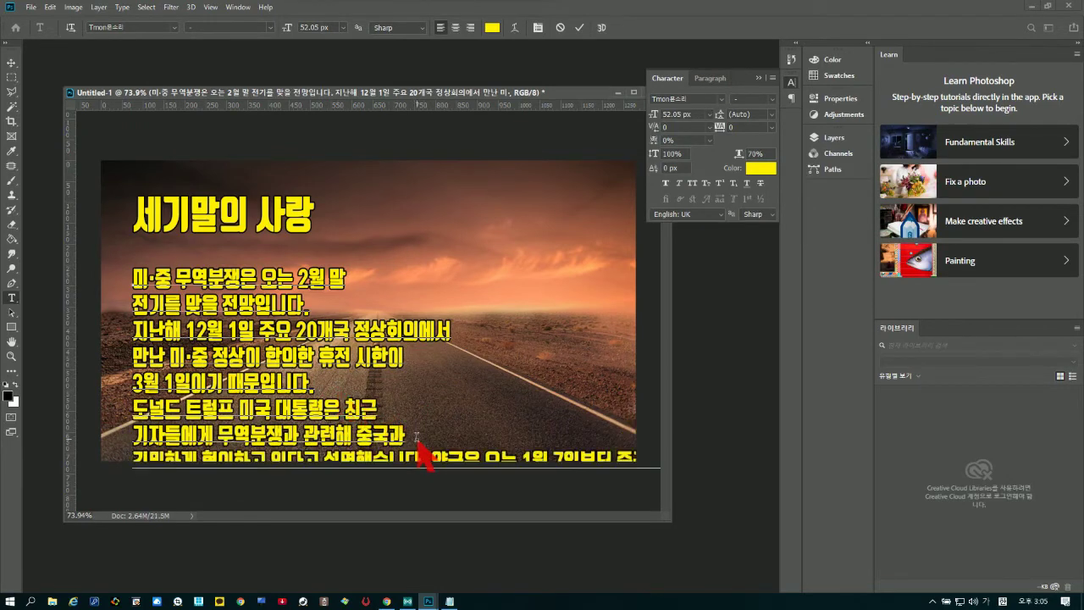
key("Return")
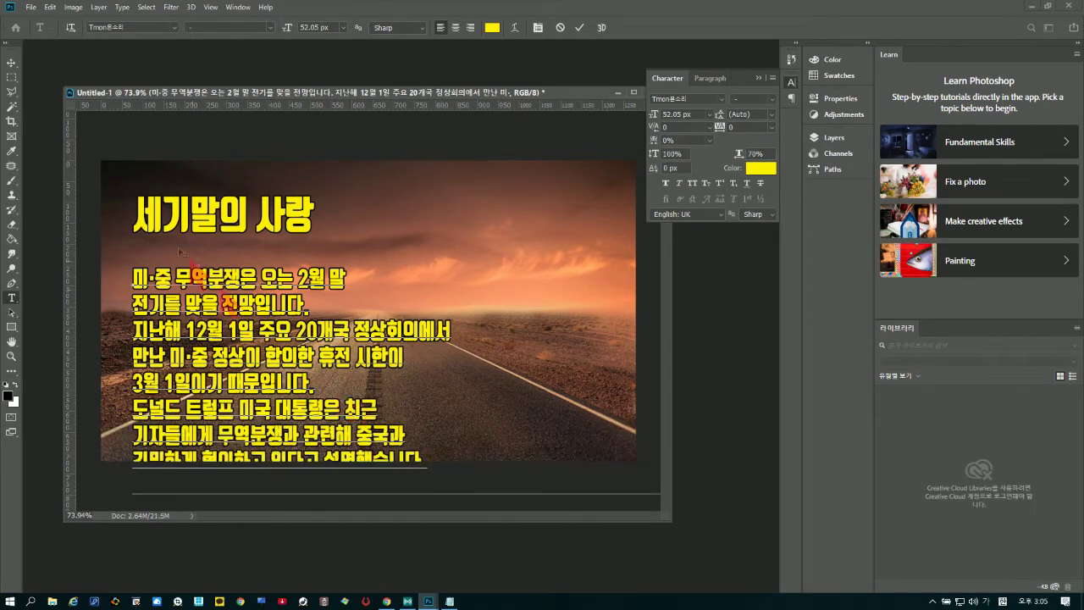
- Scale the news text down to 66.60% and place it over the right half of the image
left_click(11, 63)
left_click_drag(213, 389, 349, 320)
left_click_drag(271, 430, 544, 396)
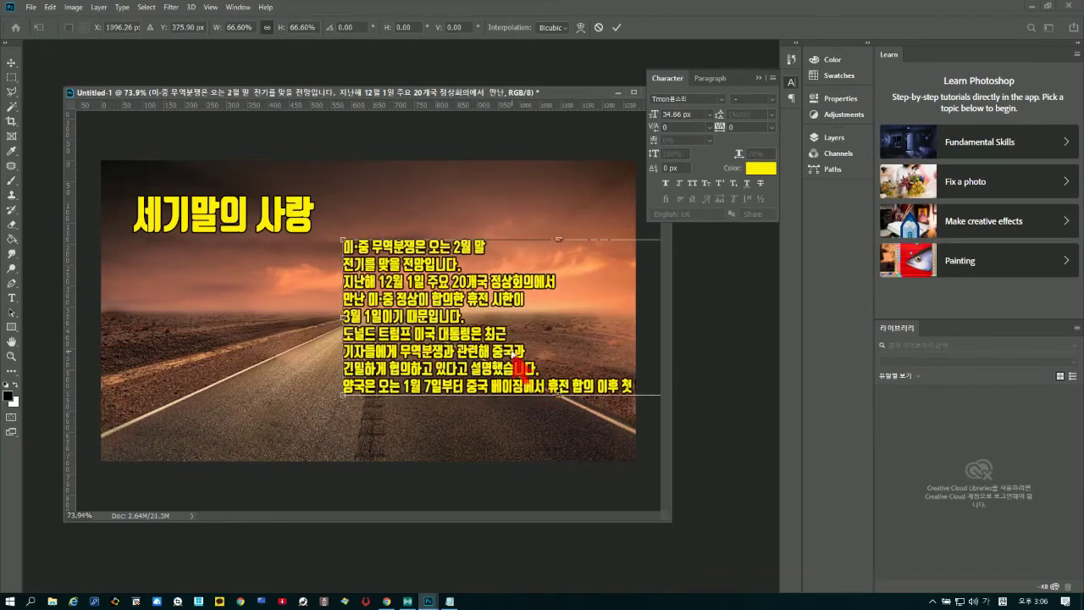
key("Return")
- Break the last news line before "휴전 합의" and shift the text block slightly up and to the right
double_click(552, 391)
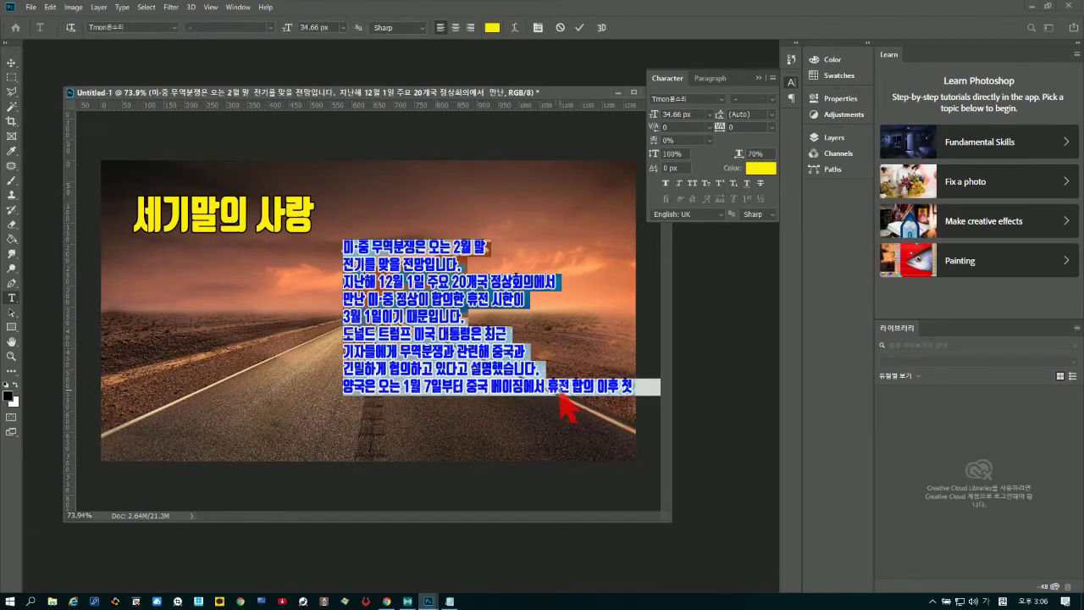
left_click(554, 390)
key("Return")
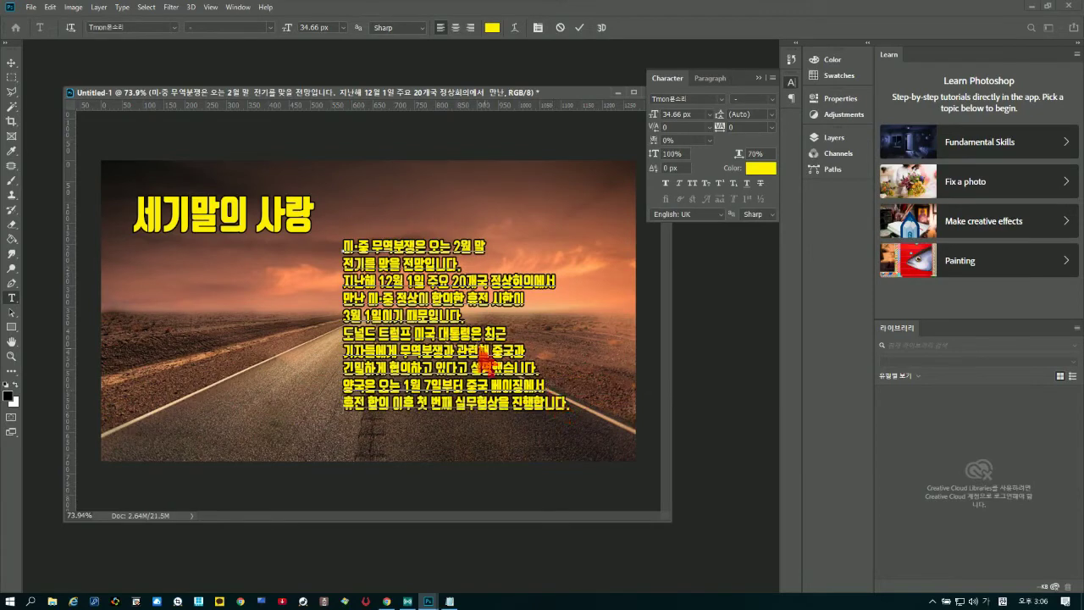
left_click(11, 63)
left_click_drag(395, 342, 433, 326)
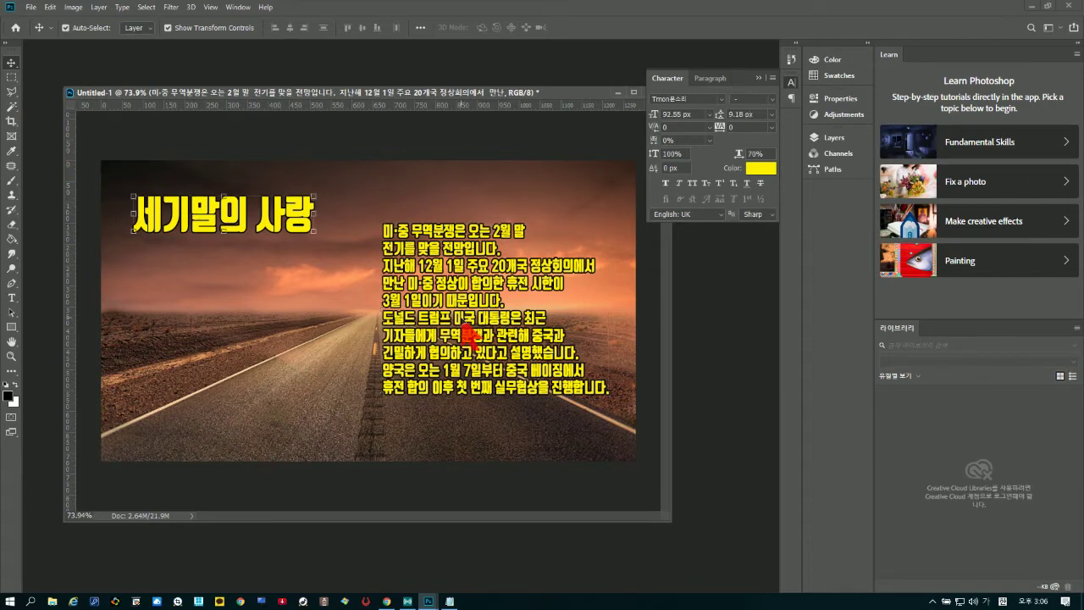
- Delete the manually wrapped news text layer, keeping the title
key("Delete")
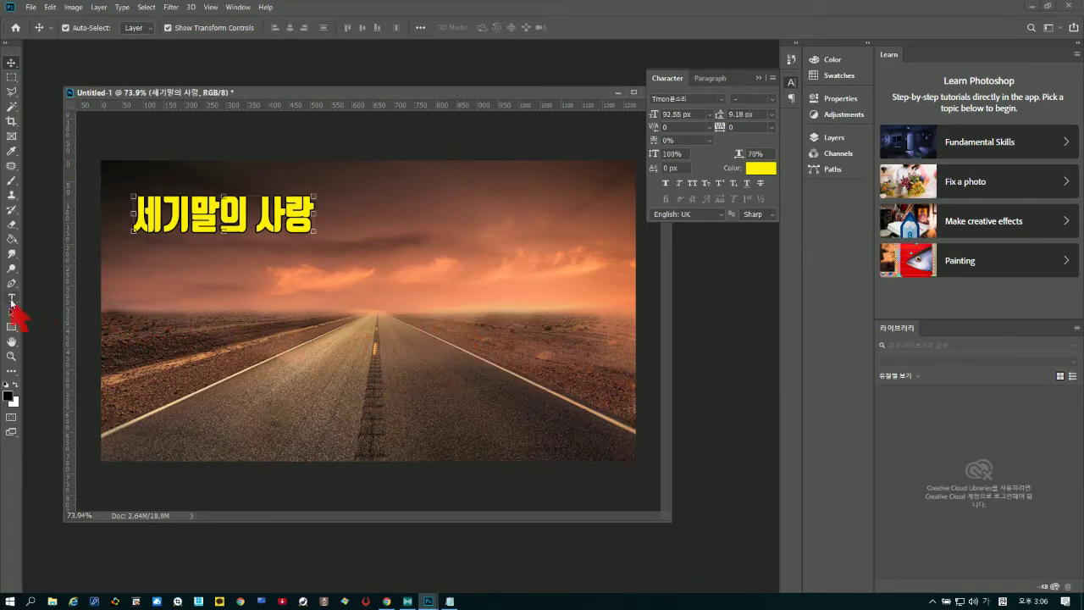
- Try placing point text over the horizon with the Horizontal Type tool and delete the placeholder
left_click(12, 299)
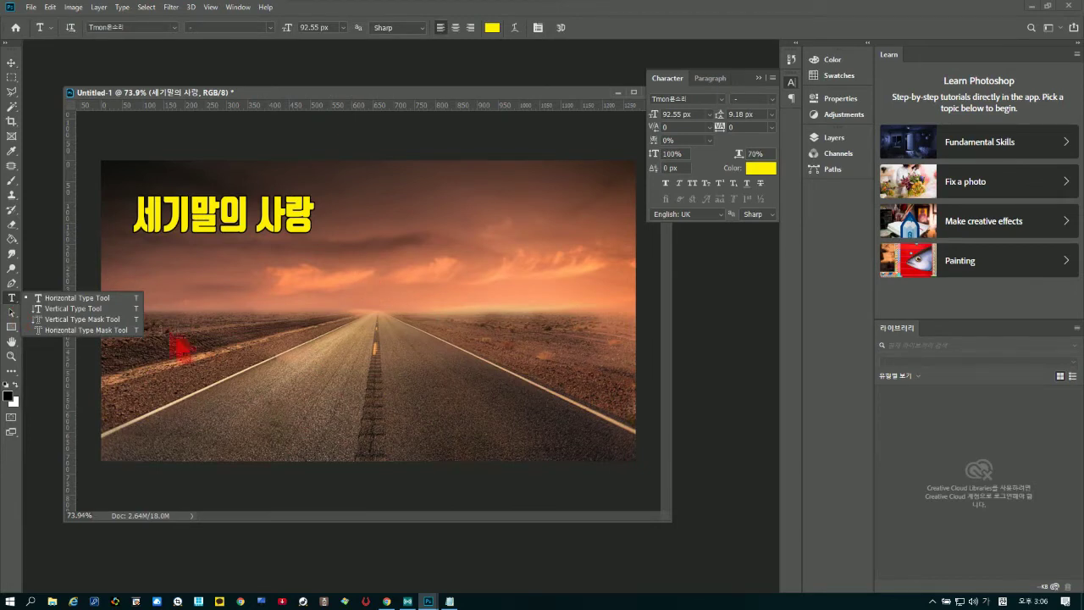
left_click(41, 299)
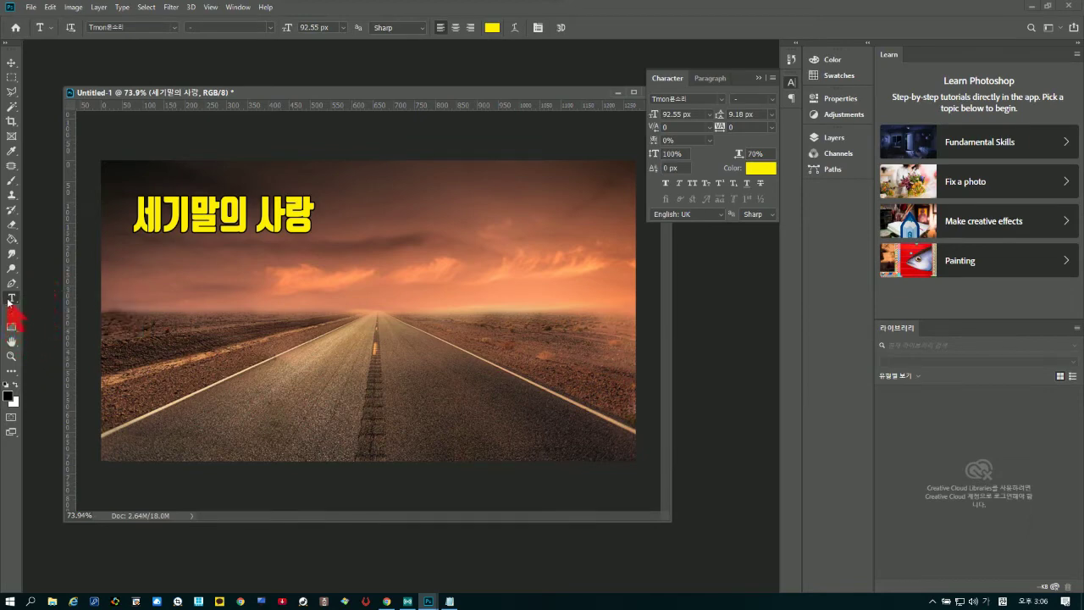
left_click(266, 314)
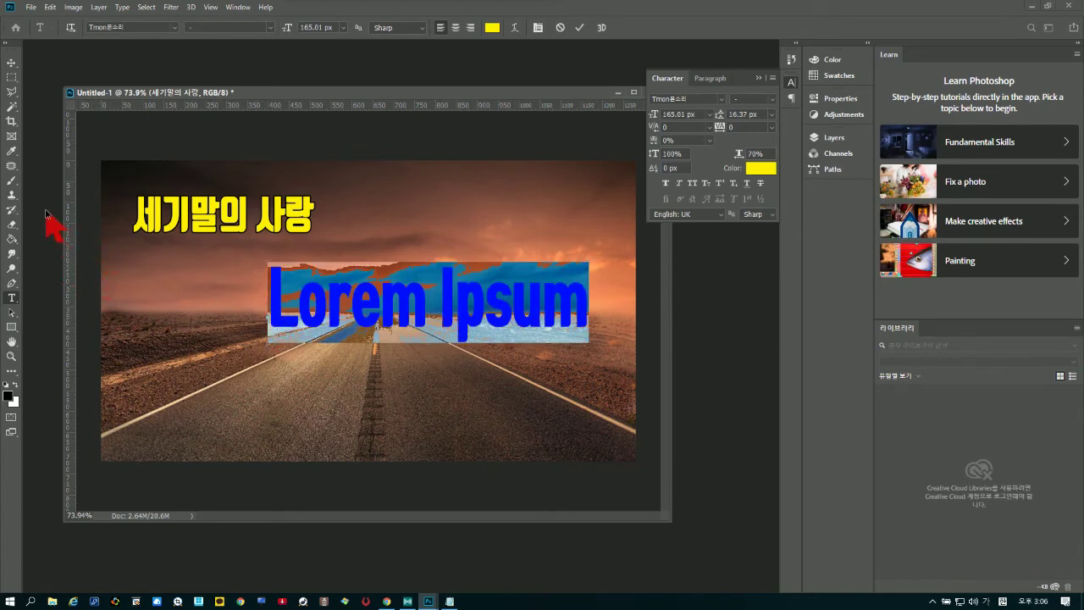
left_click(11, 63)
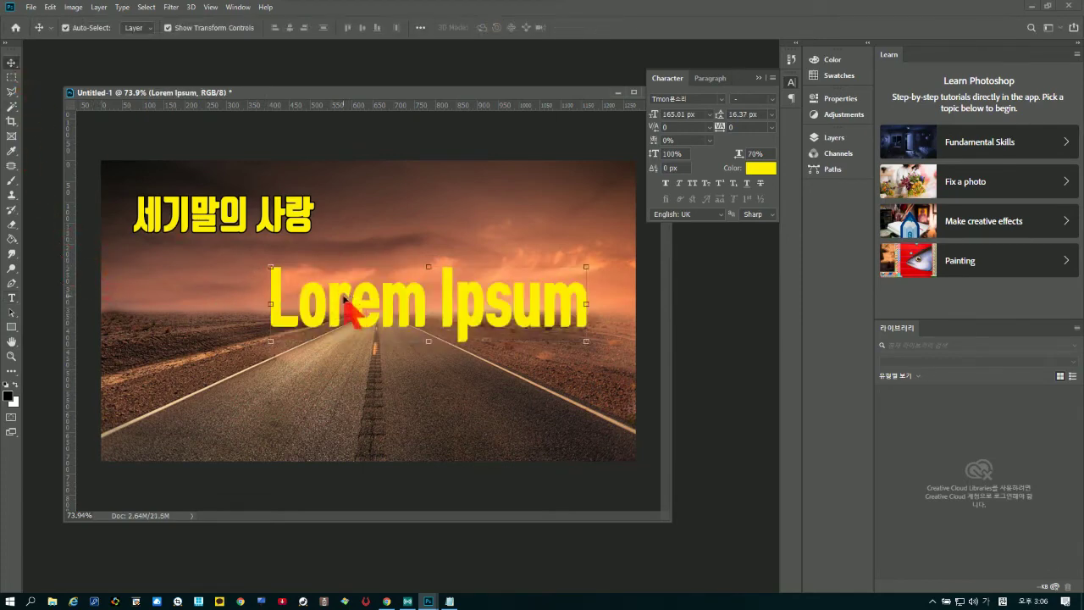
key("Delete")
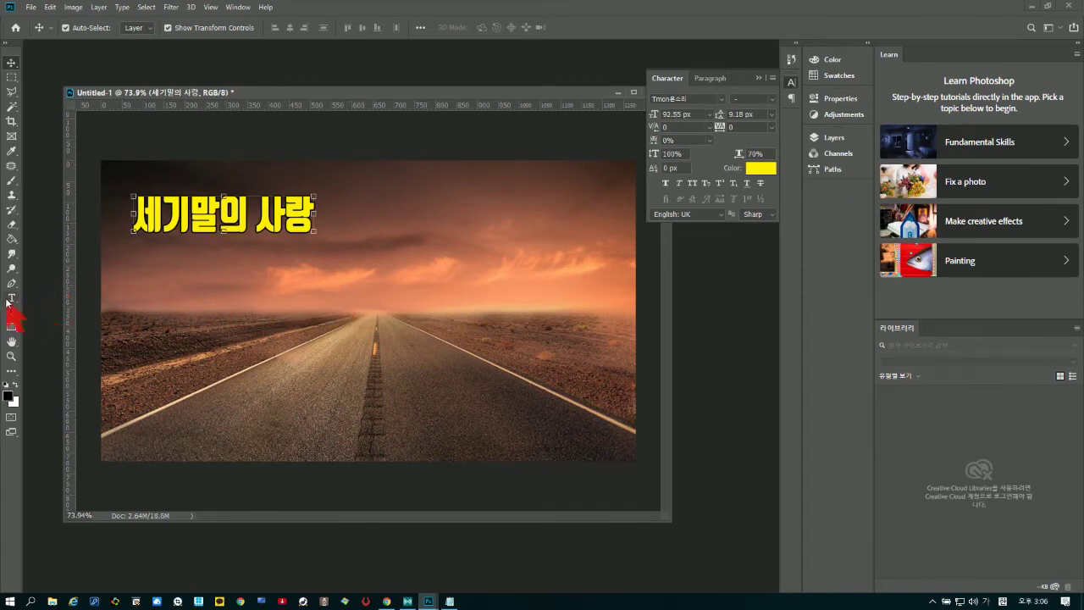
- Draw a paragraph text box about 580 by 455 px over the image's right half and replace its placeholder with the copied news text
left_click(11, 298)
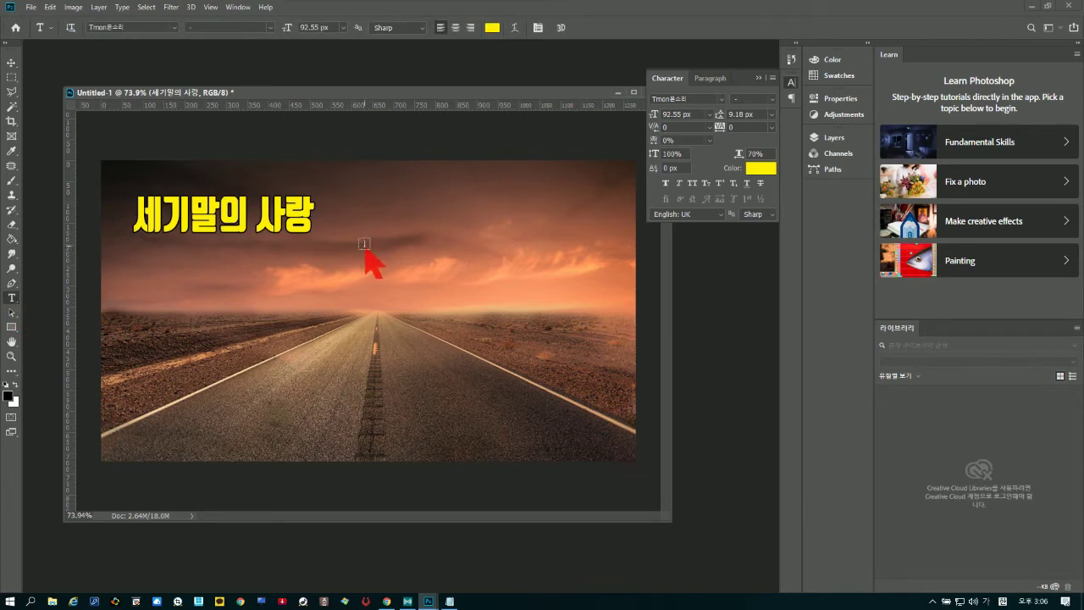
left_click_drag(366, 246, 610, 432)
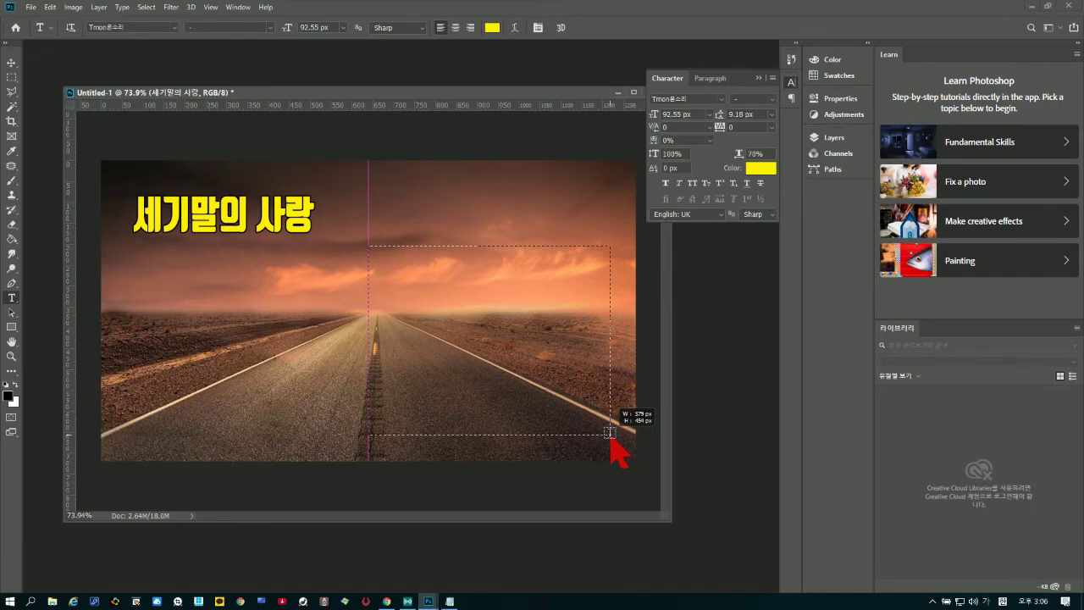
left_click_drag(610, 433, 611, 436)
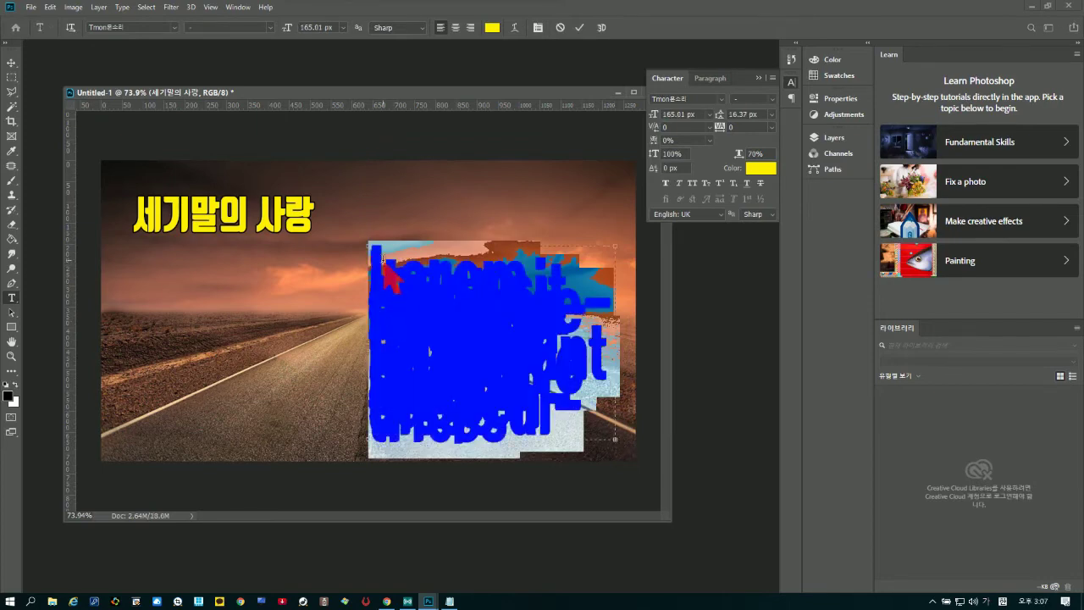
left_click(385, 262)
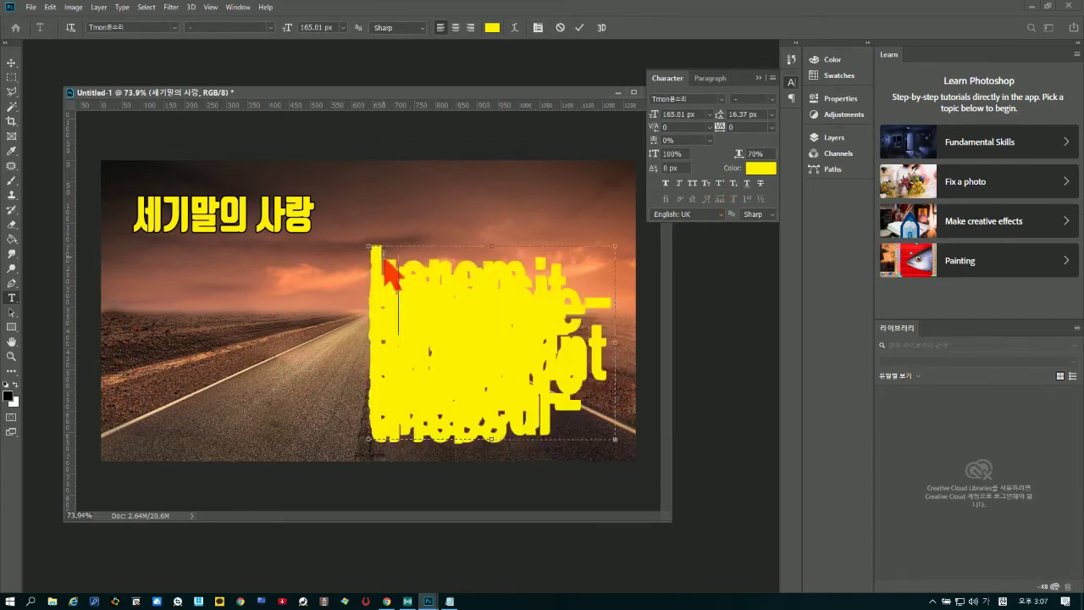
key("ctrl+a")
left_click(388, 268)
key("ctrl+v")
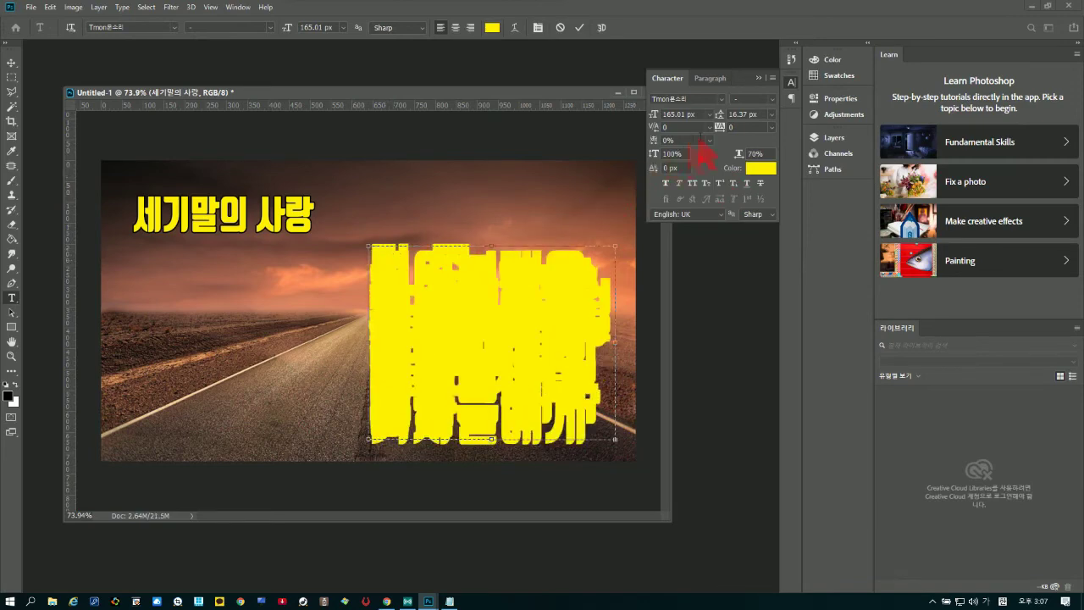
- Try to set the font to 나눔바른고딕 and the leading to Auto without selecting the boxed text
left_click(720, 101)
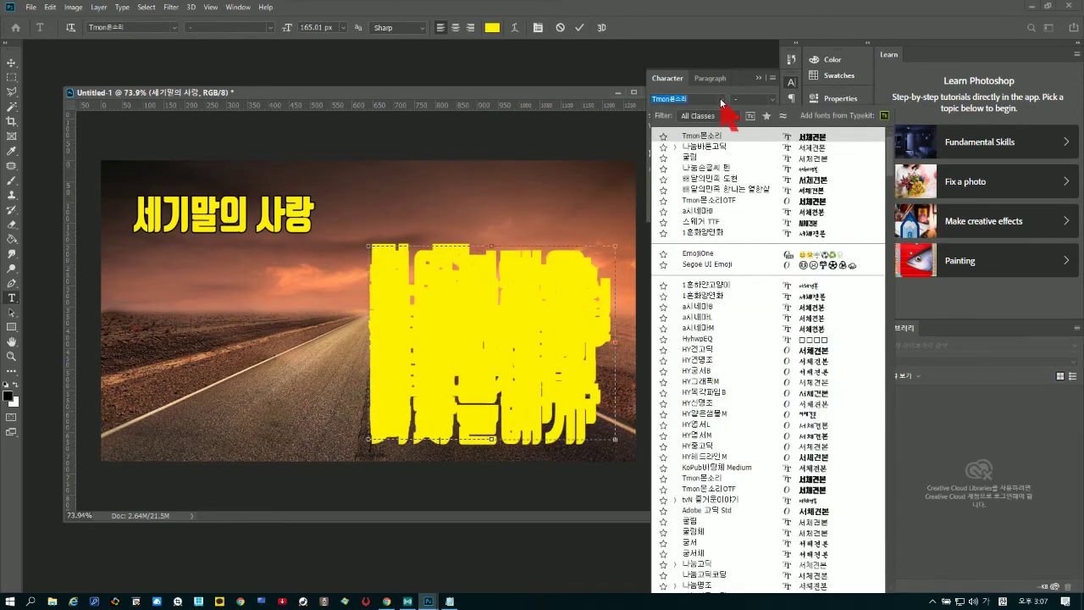
left_click(716, 143)
left_click(770, 114)
left_click(756, 125)
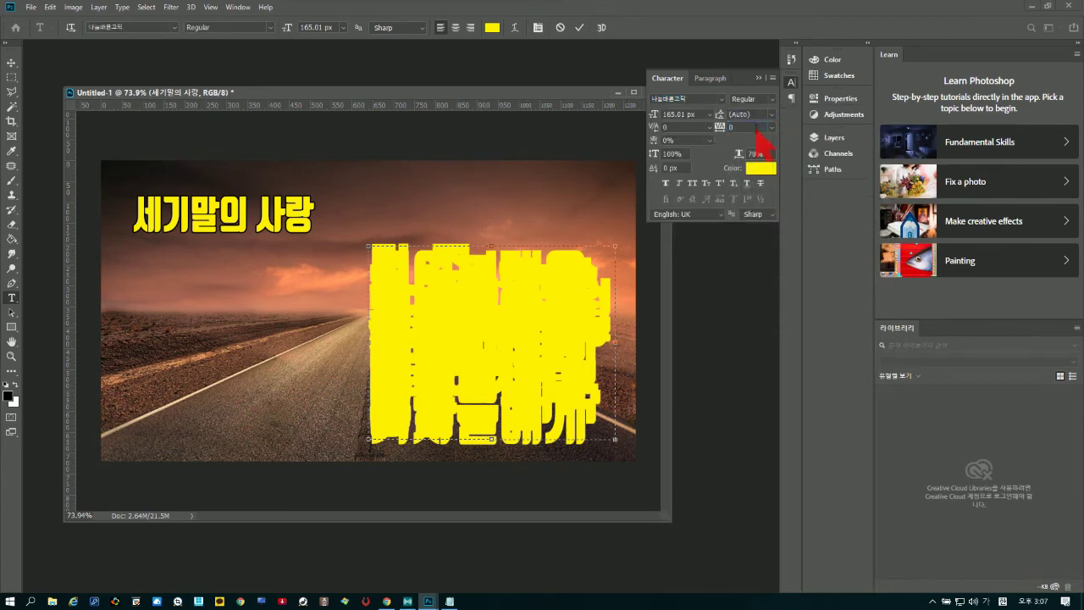
- Select all the boxed news text and set its font to 굴림 and its leading to Auto
key("ctrl+a")
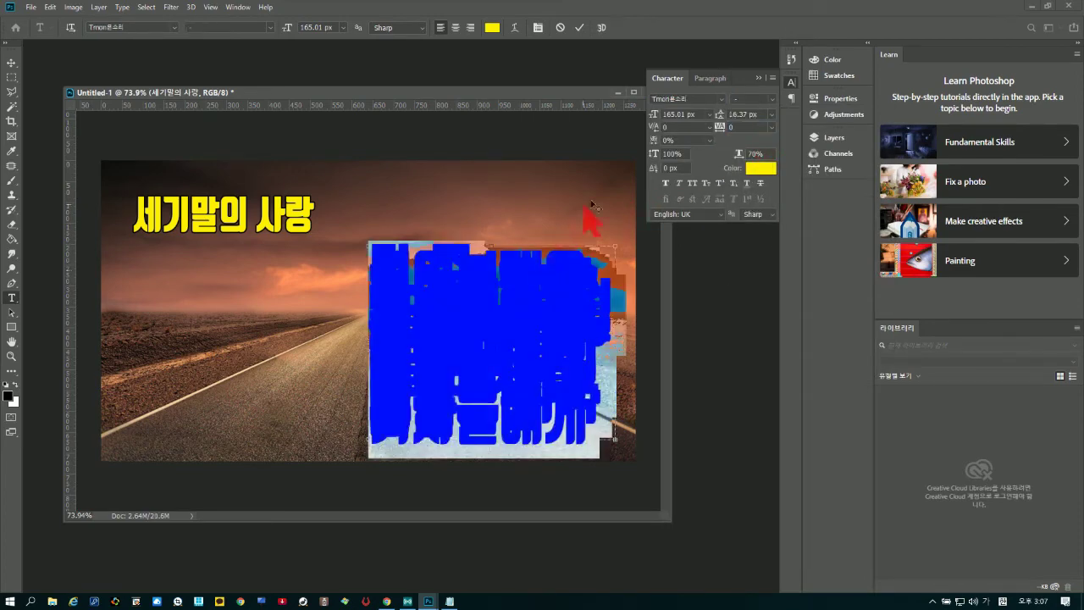
left_click(719, 100)
left_click(704, 157)
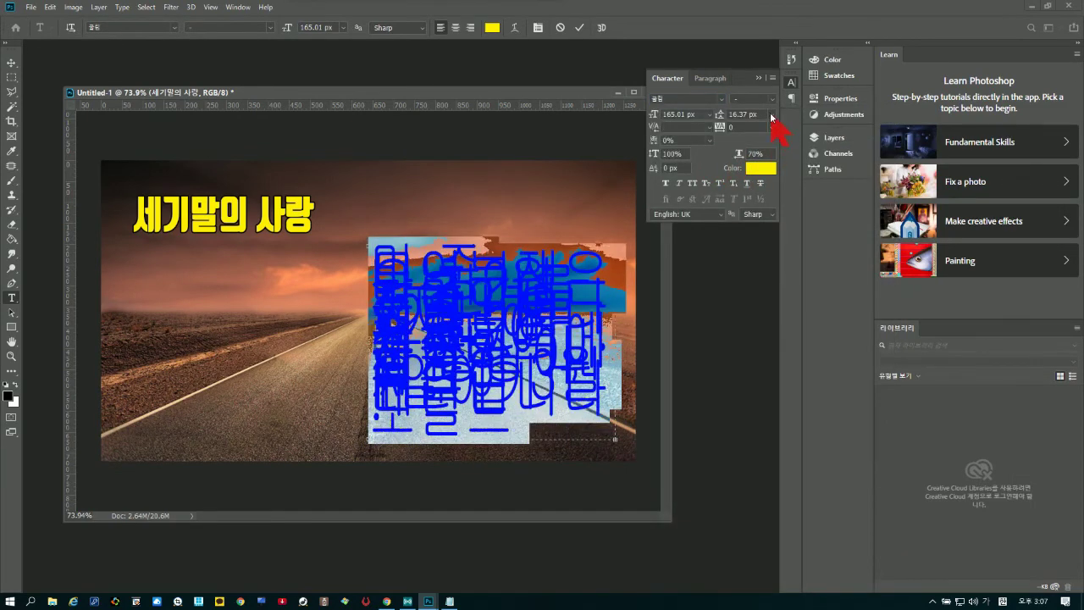
left_click(771, 116)
left_click(754, 124)
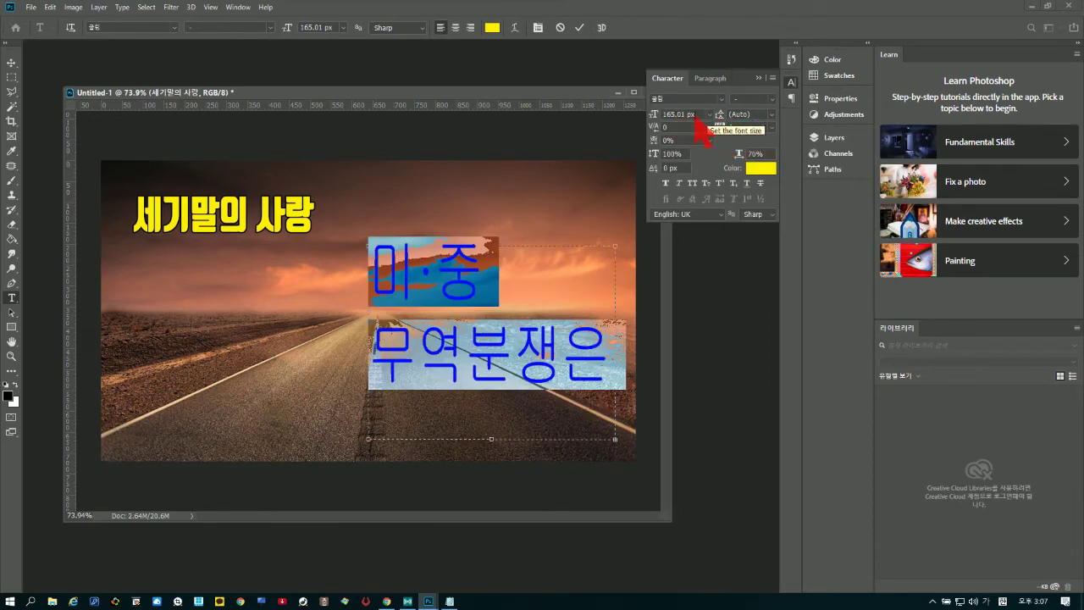
- Reduce the boxed text's size to 38.01 px and change its font to 나눔바른고딕 Regular with Faux Bold
left_click_drag(659, 114, 579, 136)
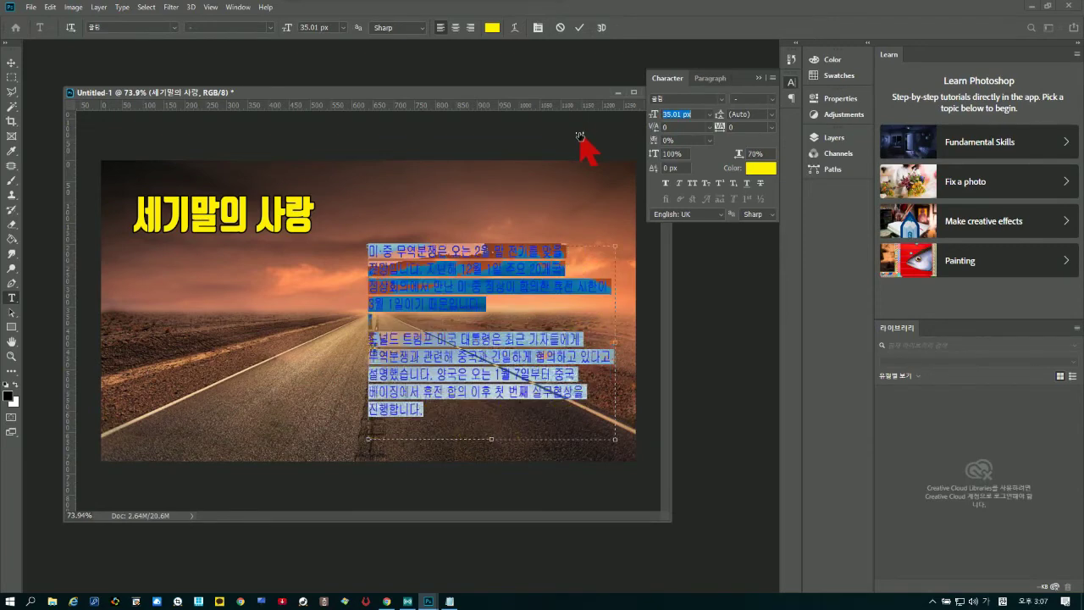
left_click_drag(580, 135, 591, 134)
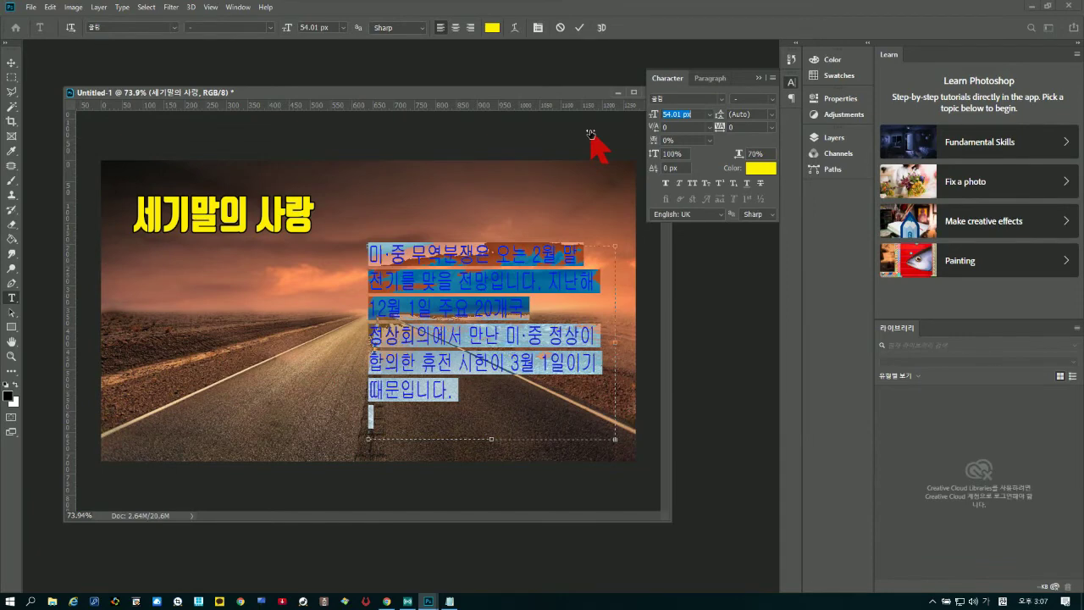
left_click_drag(590, 134, 583, 140)
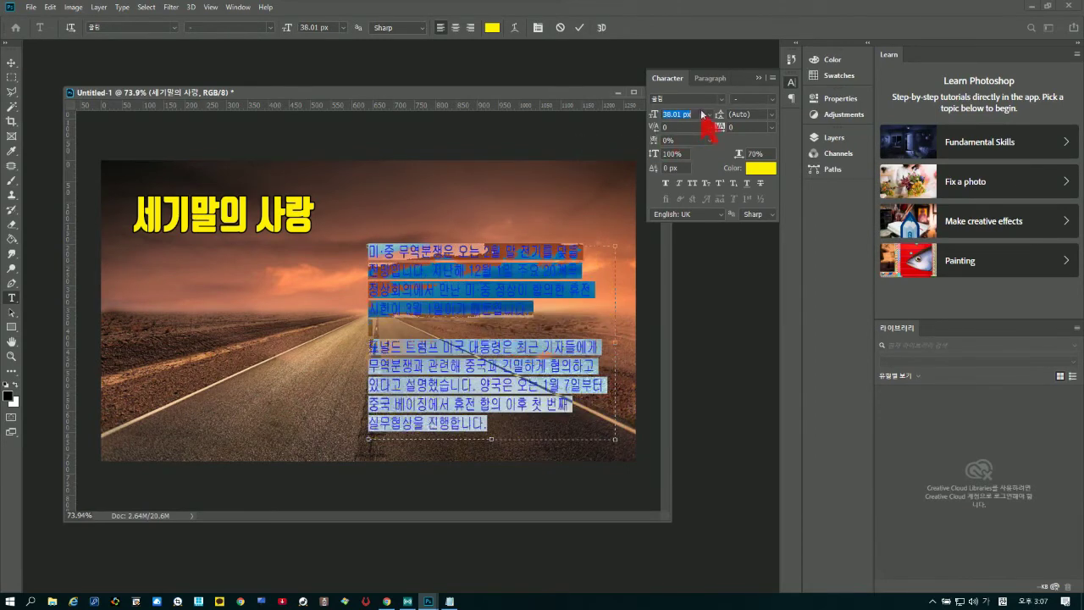
left_click(721, 99)
left_click(712, 147)
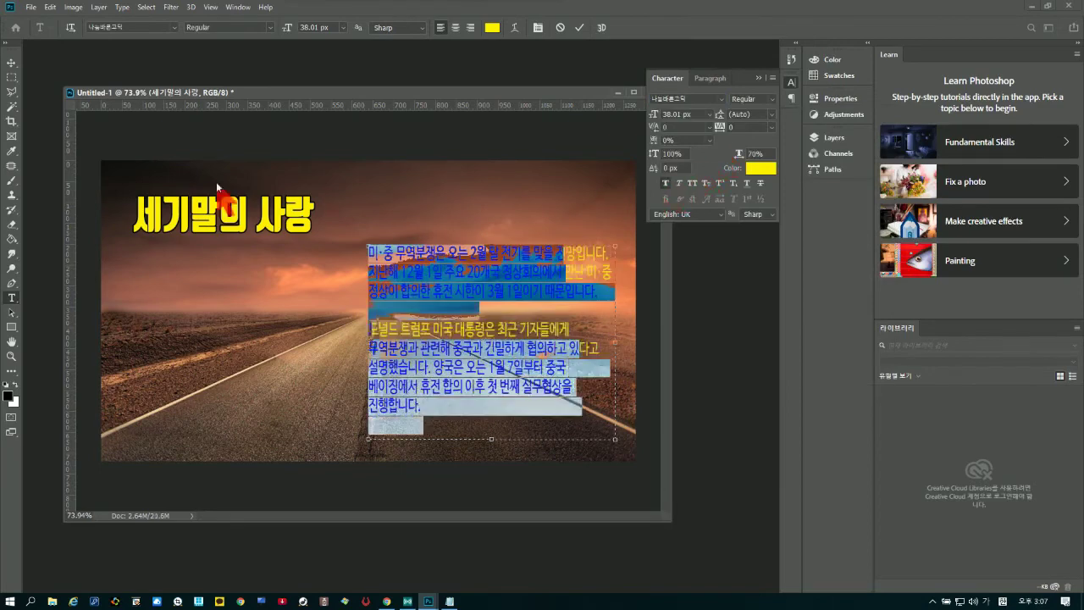
left_click(11, 62)
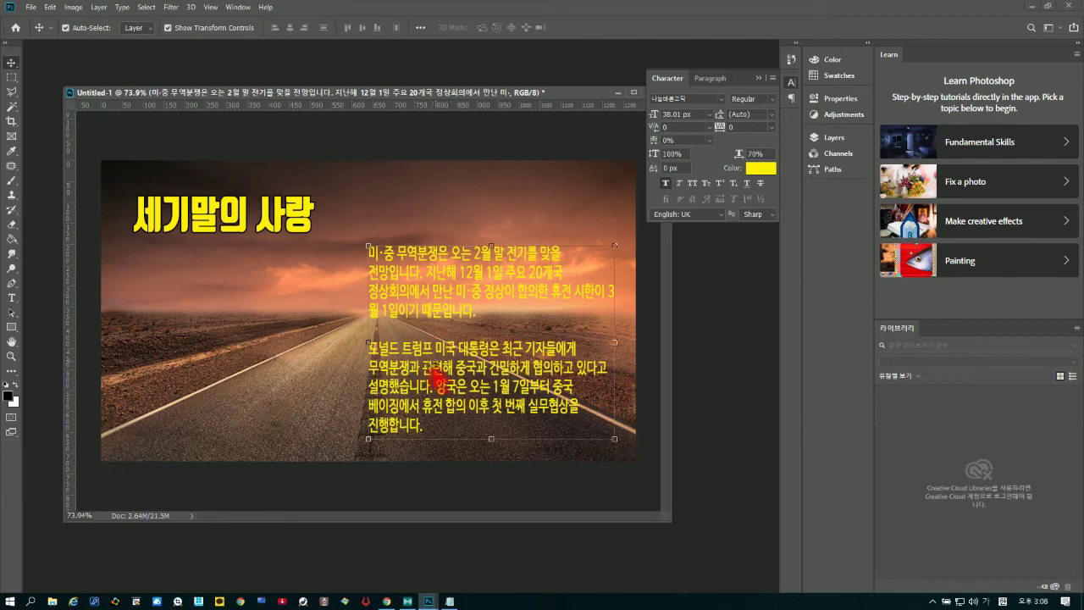
- Scale the news text box down to 90.92% and move it beneath the title, aligned with its left edge
left_click_drag(368, 439, 392, 422)
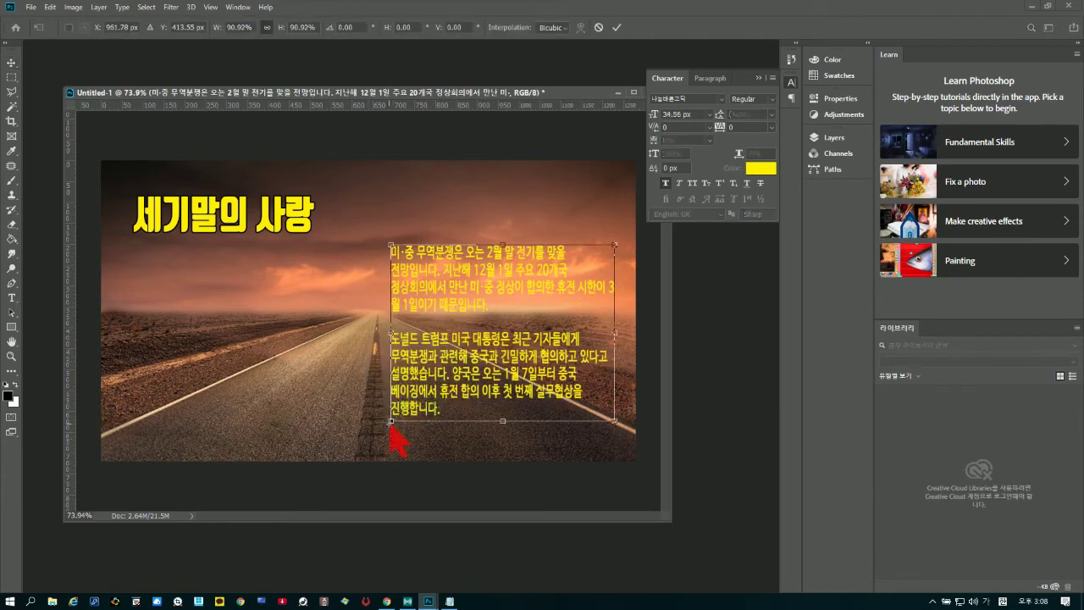
left_click_drag(451, 360, 192, 373)
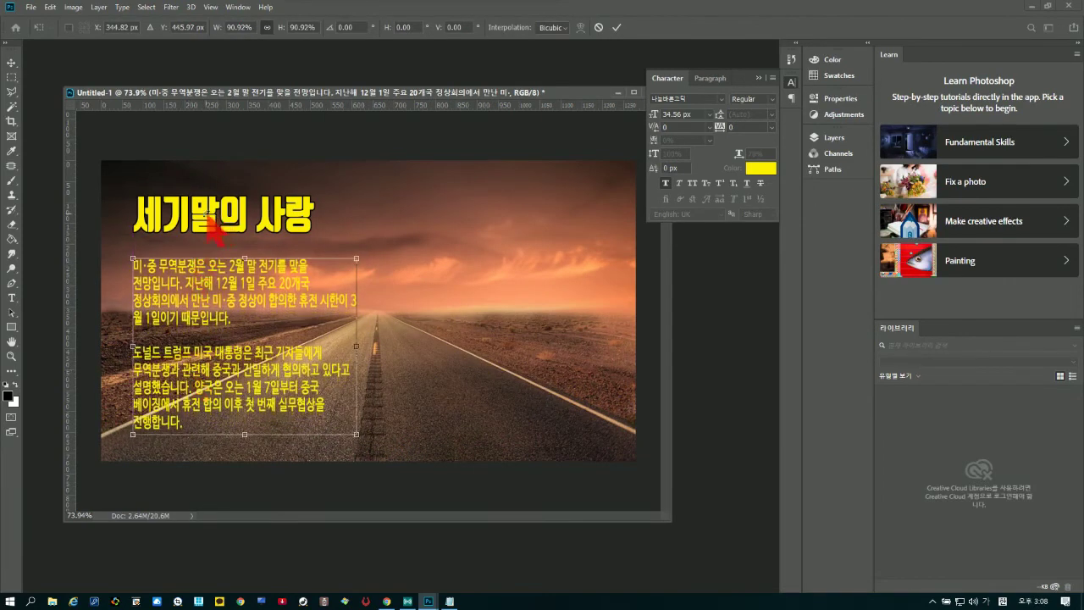
key("Return")
- Move the title to the sky on the image's right half and raise the news text block by about 100 px
left_click_drag(219, 218, 483, 235)
left_click(254, 315)
left_click_drag(252, 315, 256, 273)
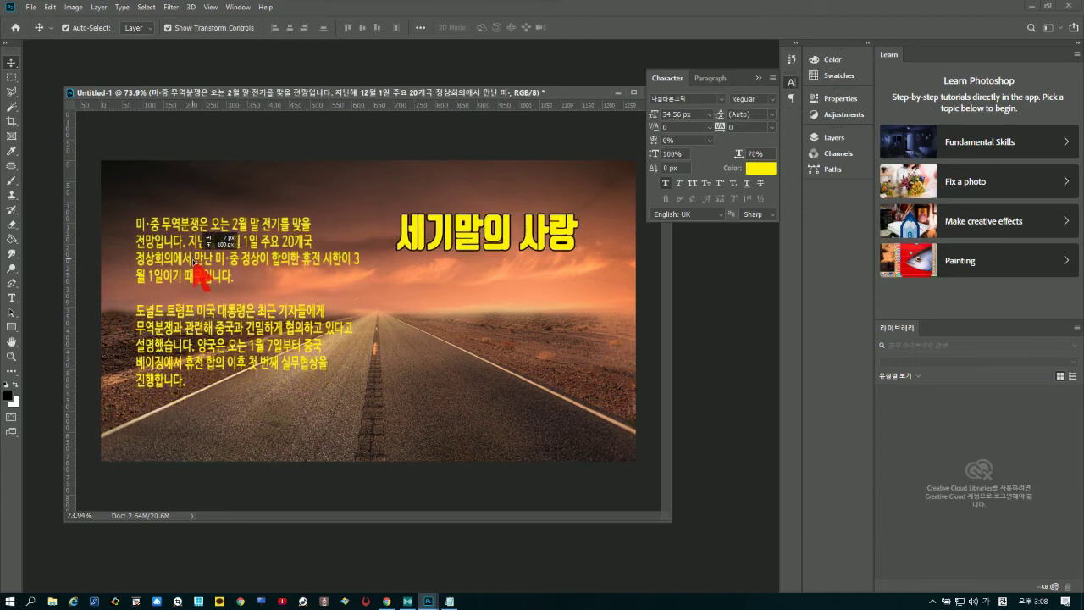
left_click(333, 154)
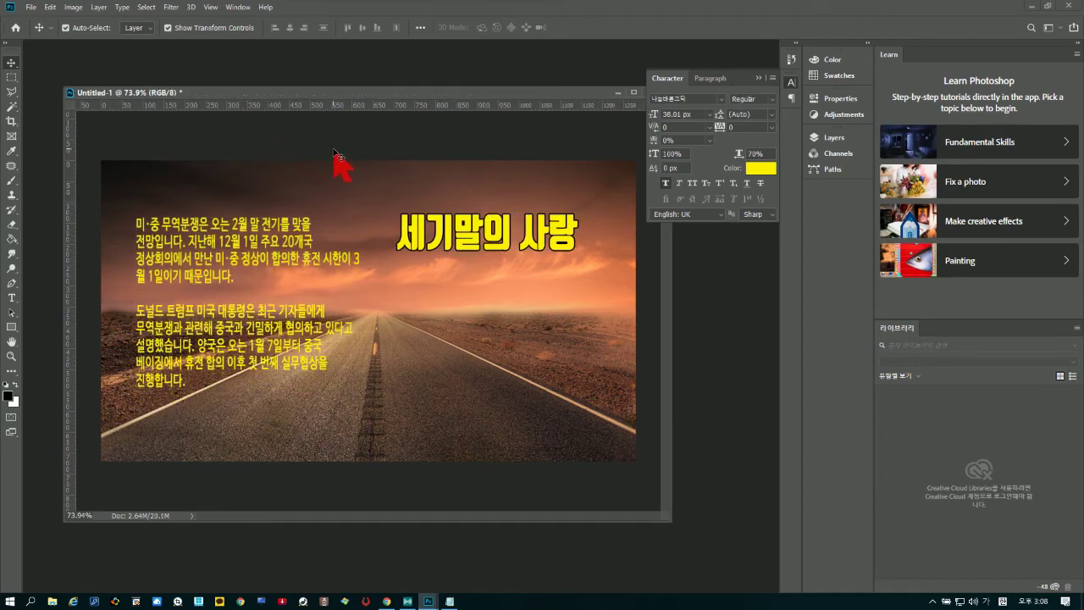